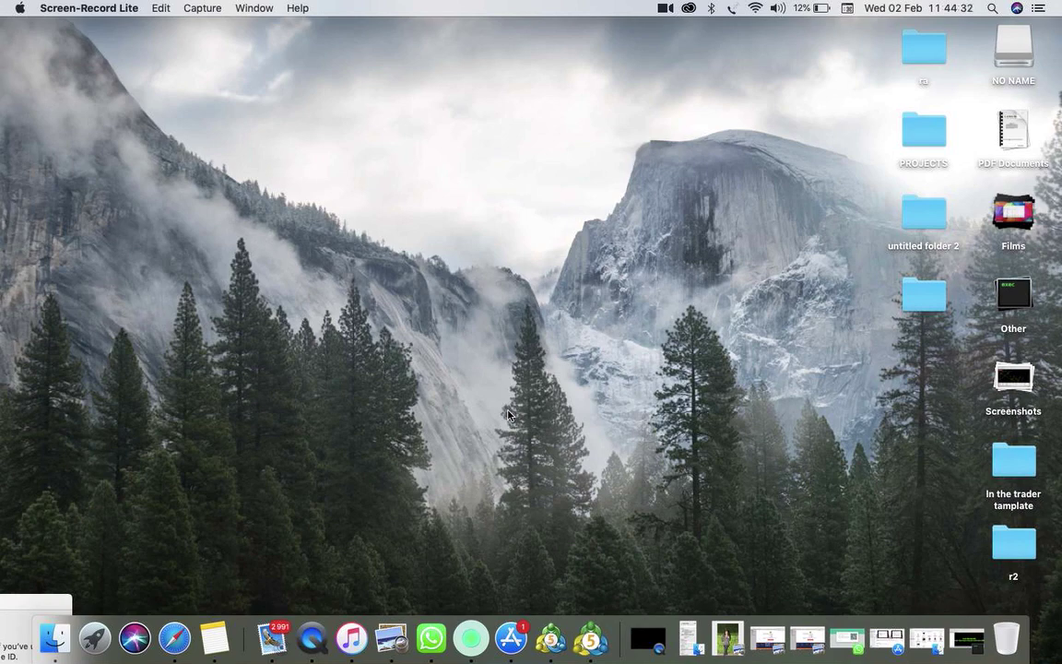
Launch MetaTrader 5 from the Dock, opening the Crash 1000 Index M15 chart
click(589, 640)
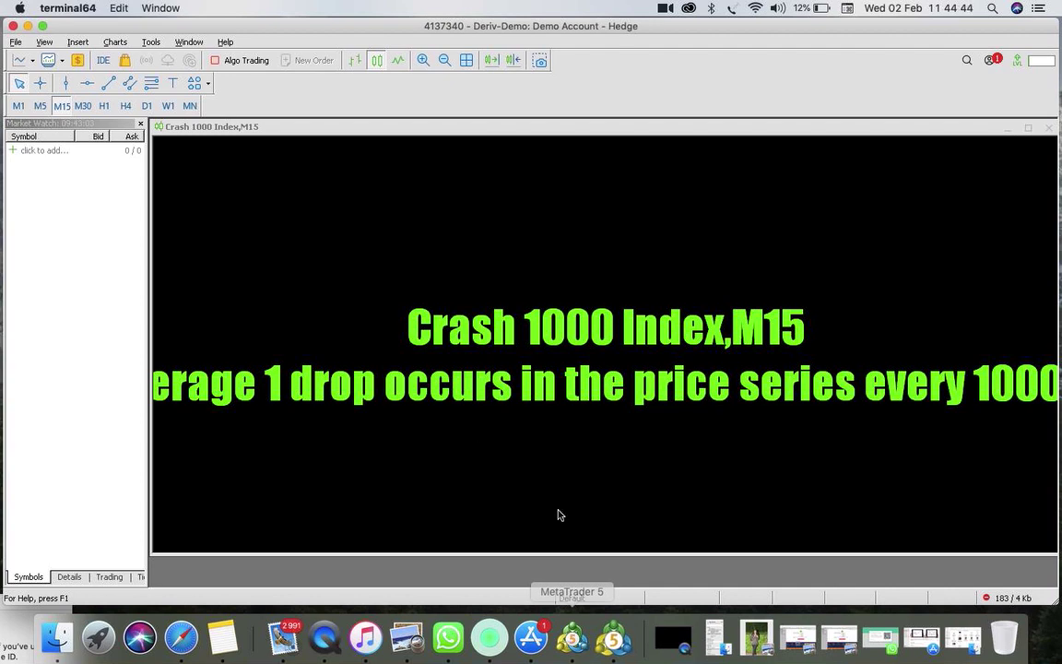
Make the MetaTrader 5 window full screen and bring up the File menu
click(42, 25)
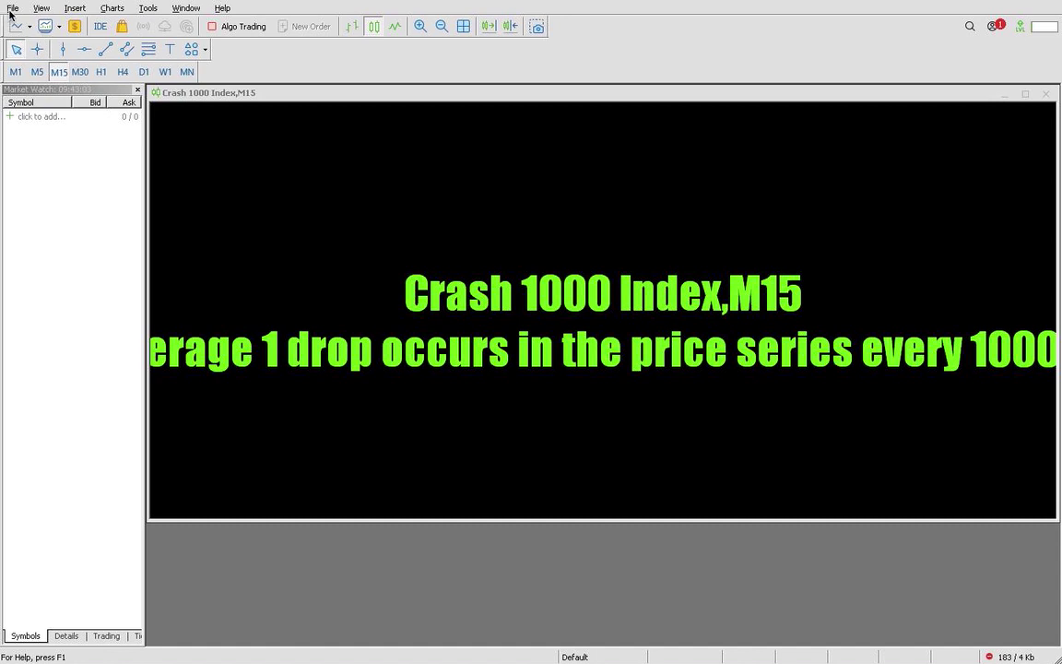
click(11, 11)
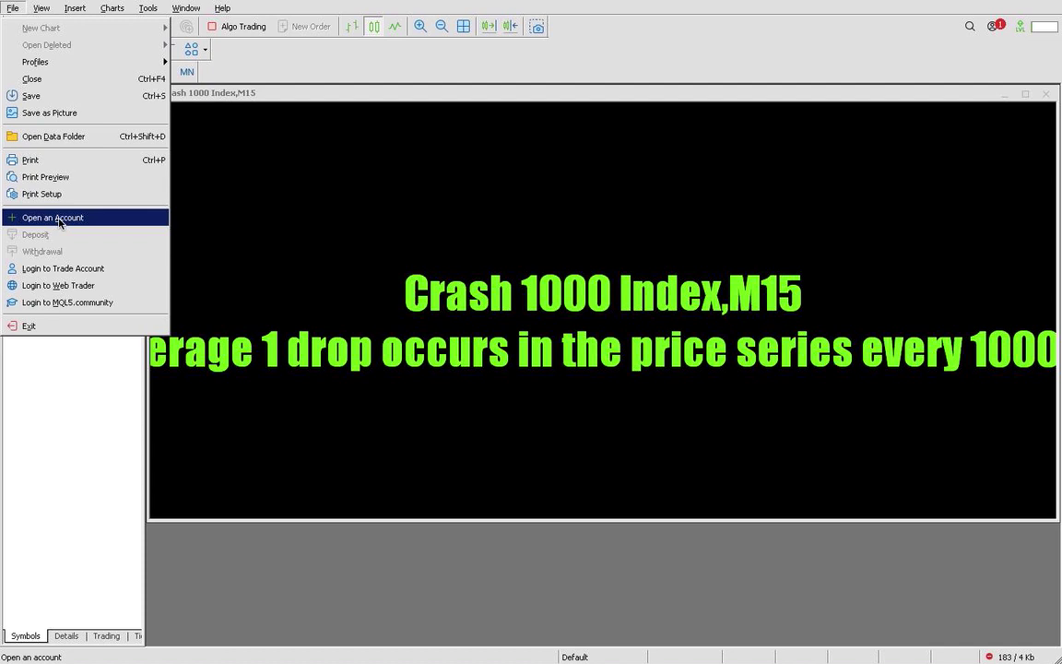
Start Open an Account, search brokers for 'deriv' and select Deriv Limited
click(57, 220)
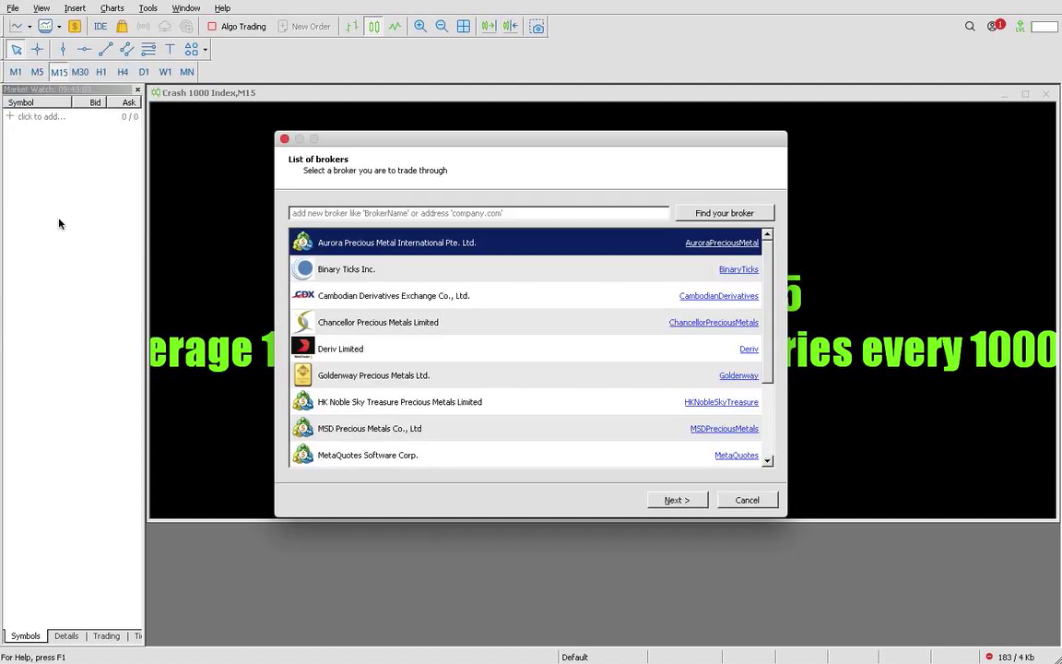
click(365, 212)
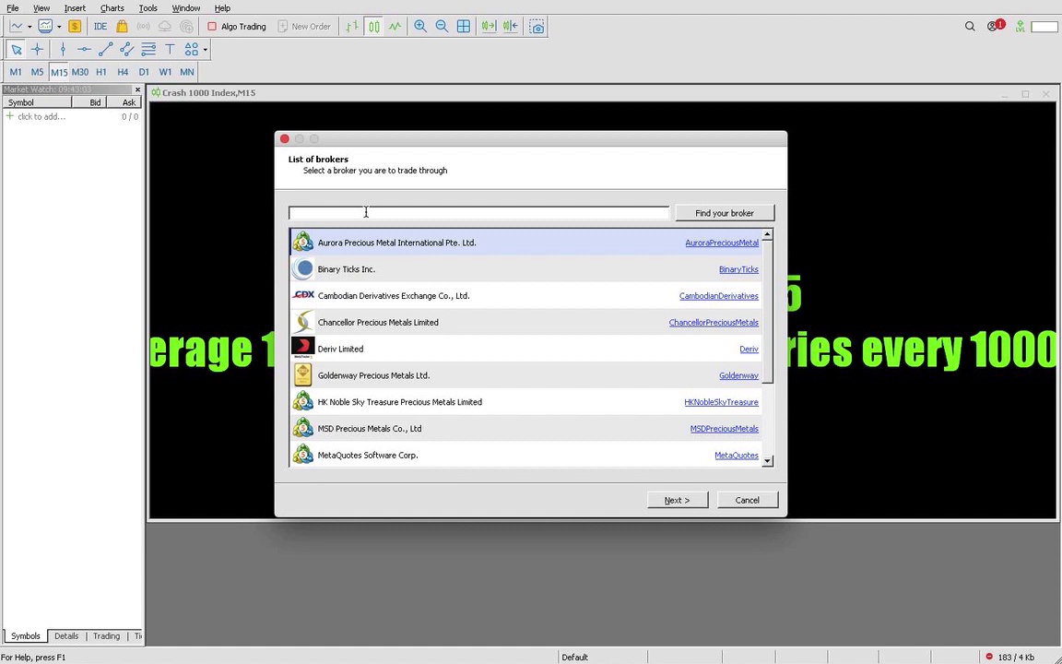
text(deriv)
click(335, 353)
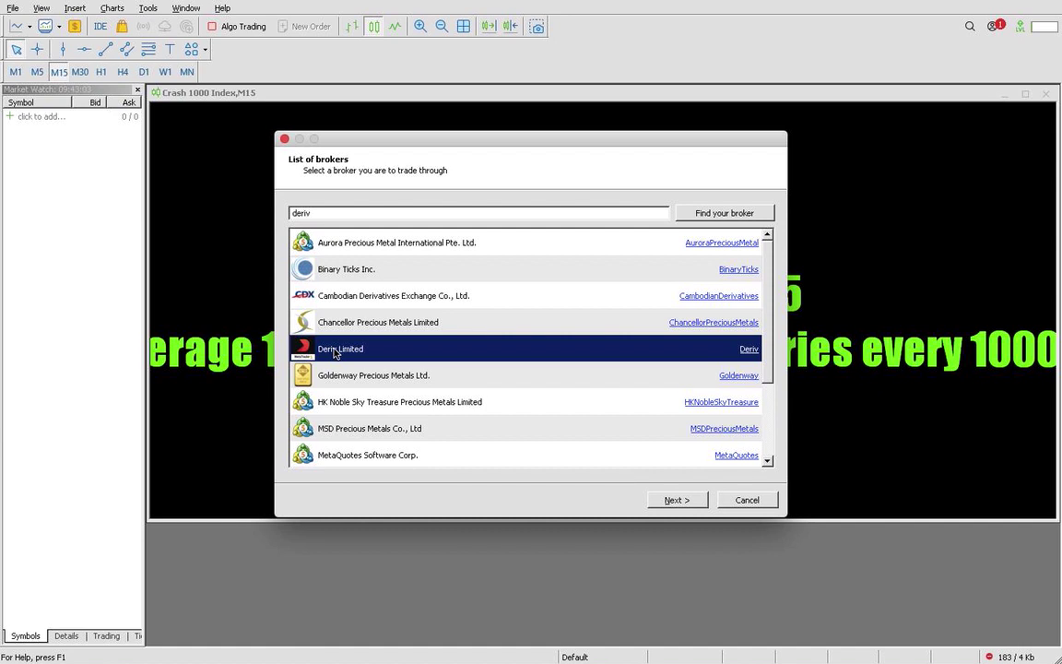
click(338, 213)
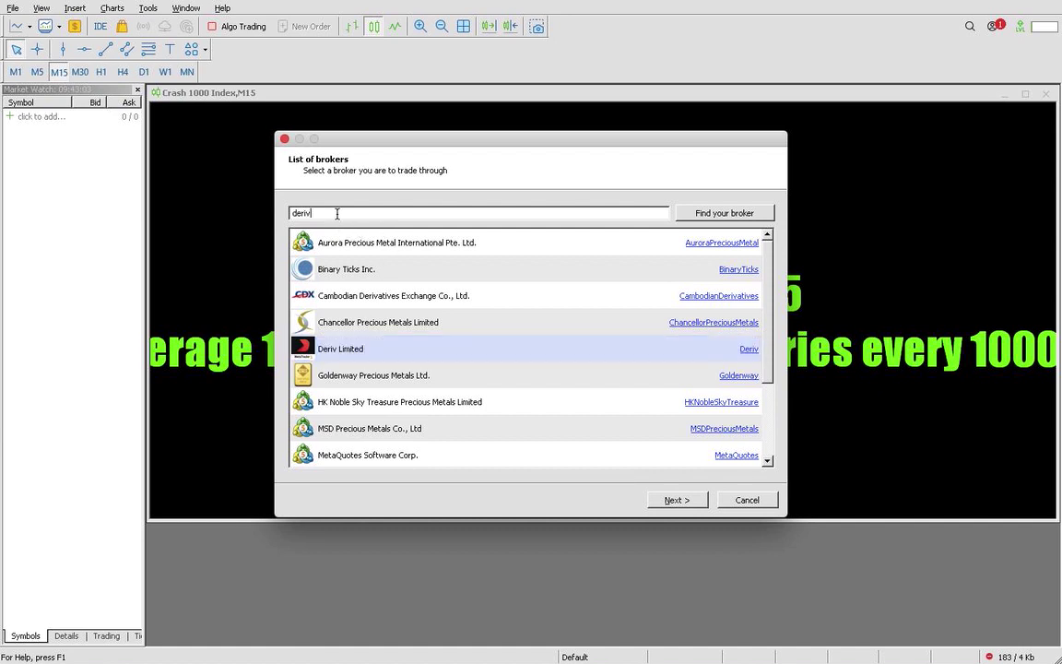
click(704, 214)
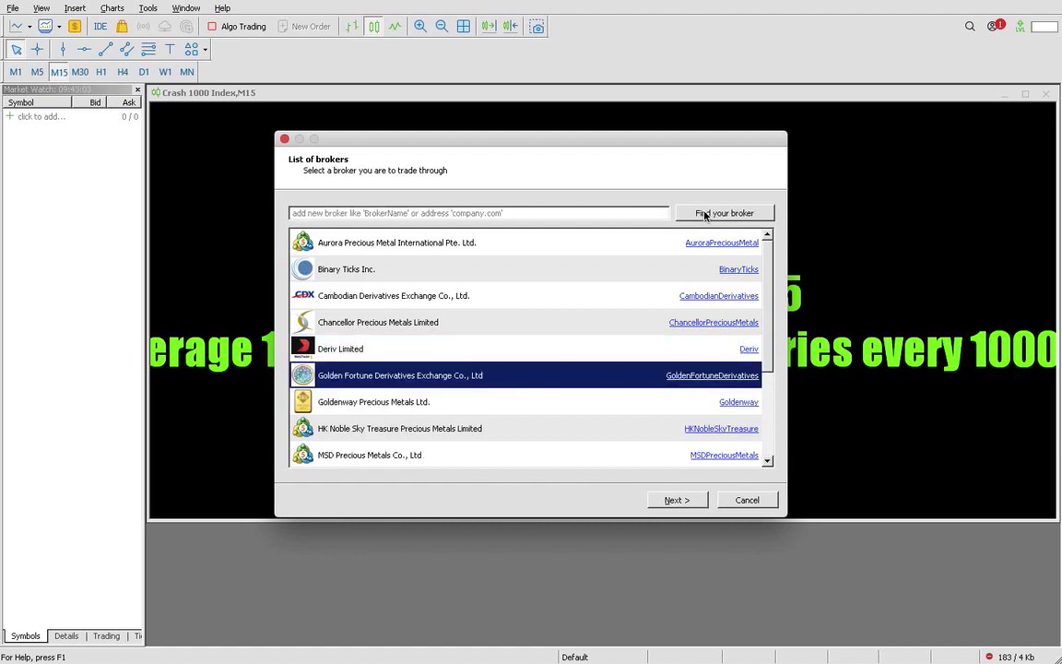
click(341, 349)
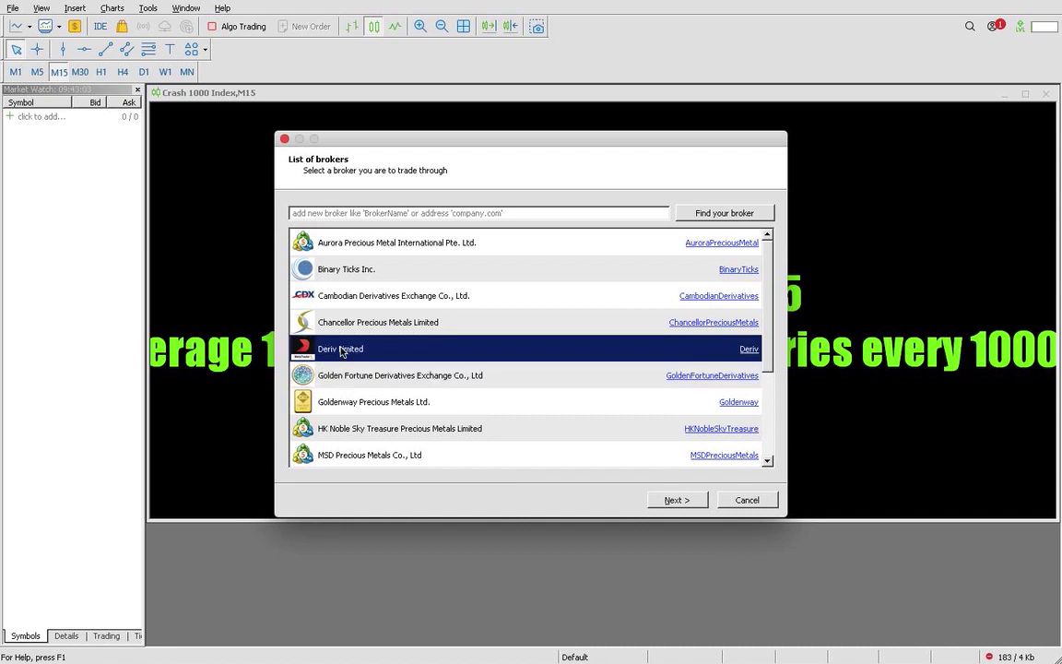
Choose to connect an existing trade account and enter its login number and password
click(676, 499)
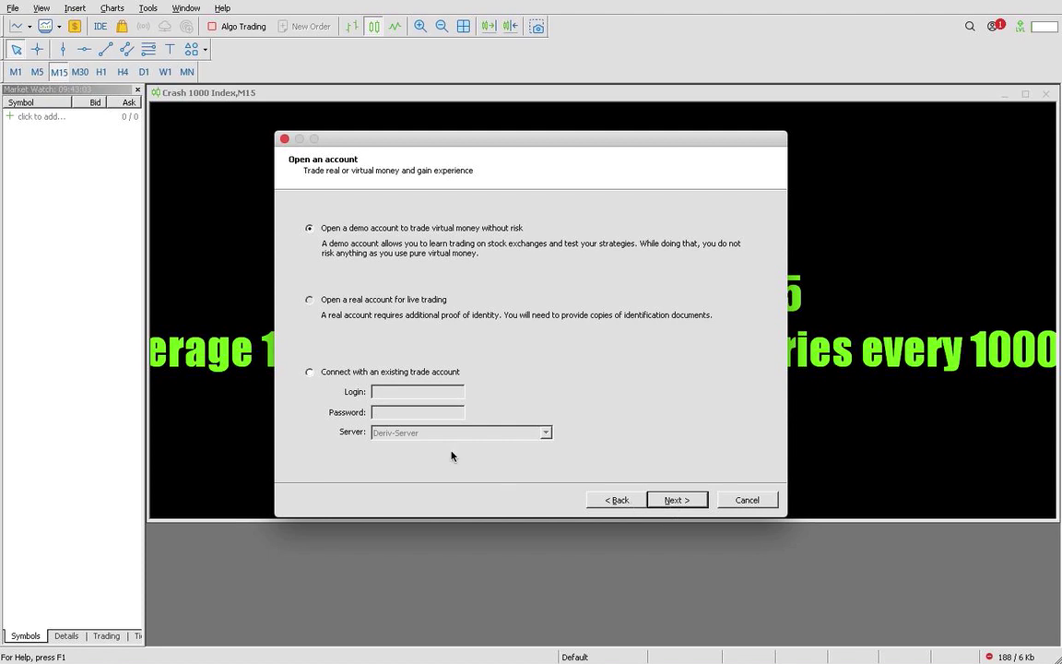
click(310, 372)
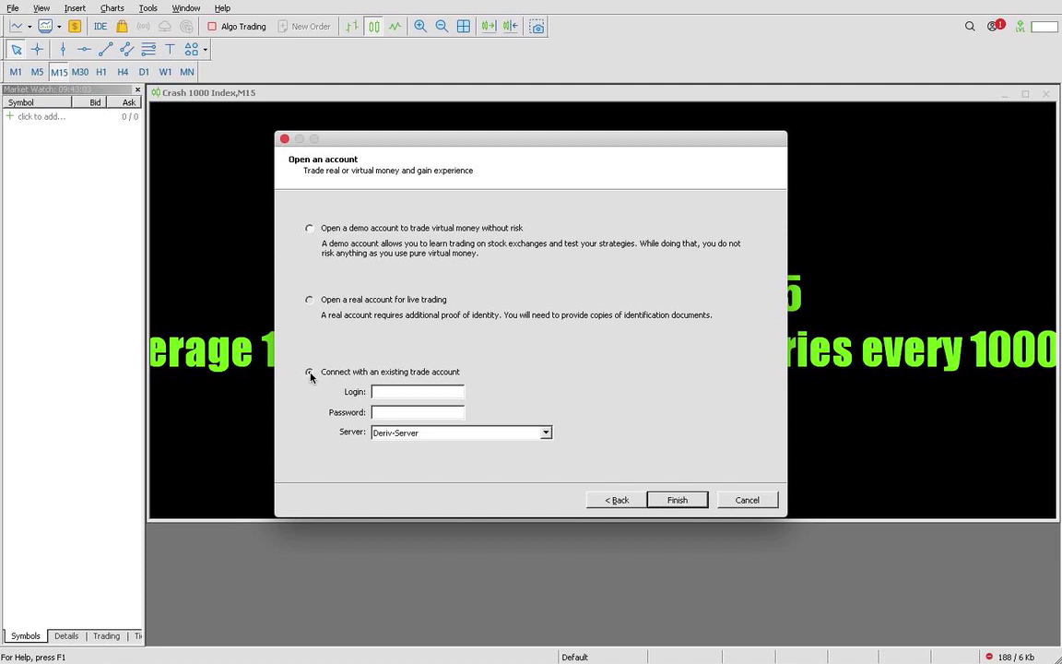
click(397, 391)
text(*)
text(*)
text(*)
Select the Deriv-Demo server and finish logging in to the demo account
click(544, 434)
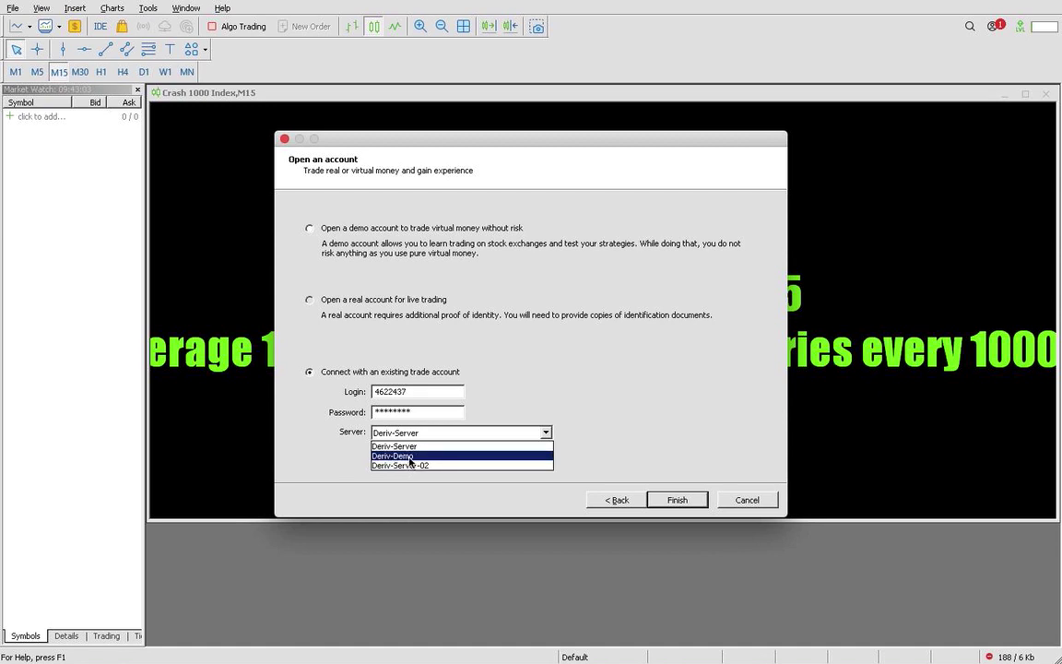
click(408, 456)
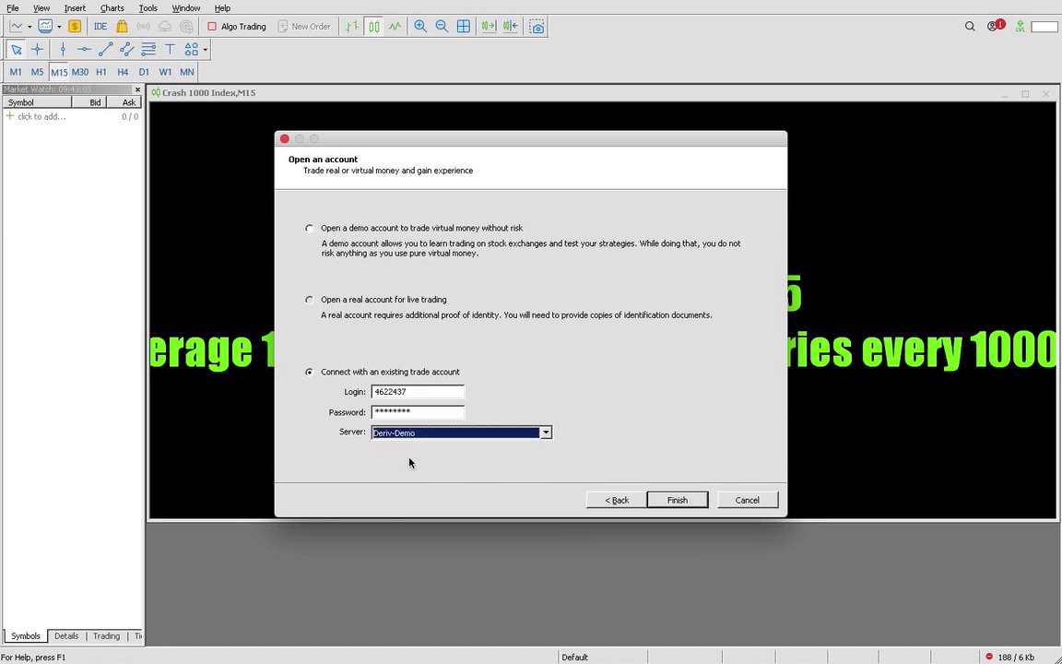
click(677, 502)
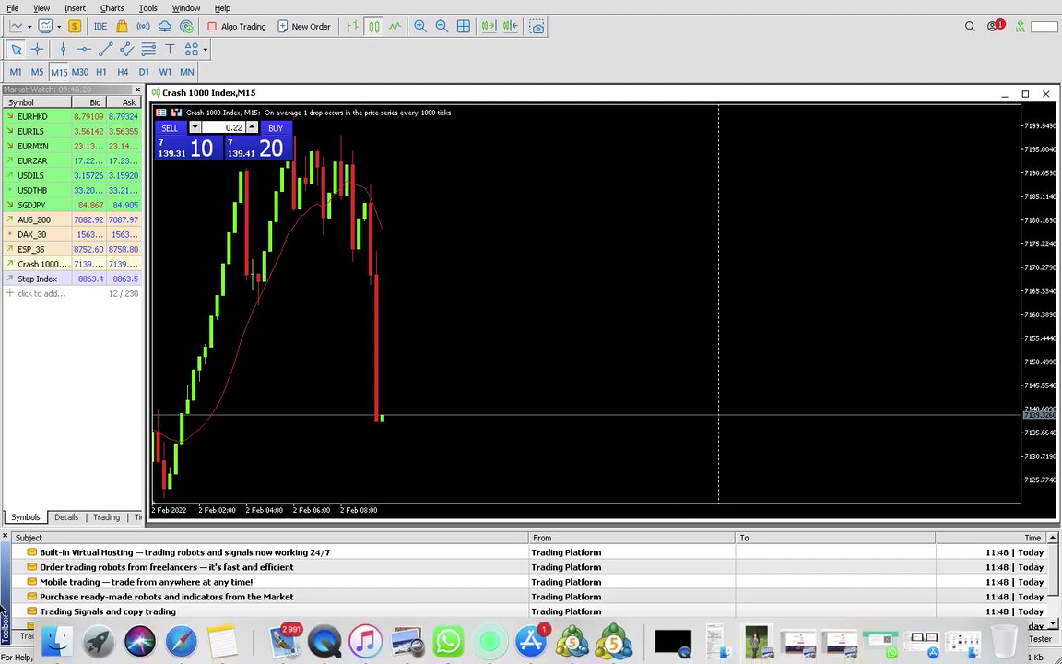
Show the Trade tab's 3 000.00 USD balance and glance at EURHKD's context menu
click(31, 636)
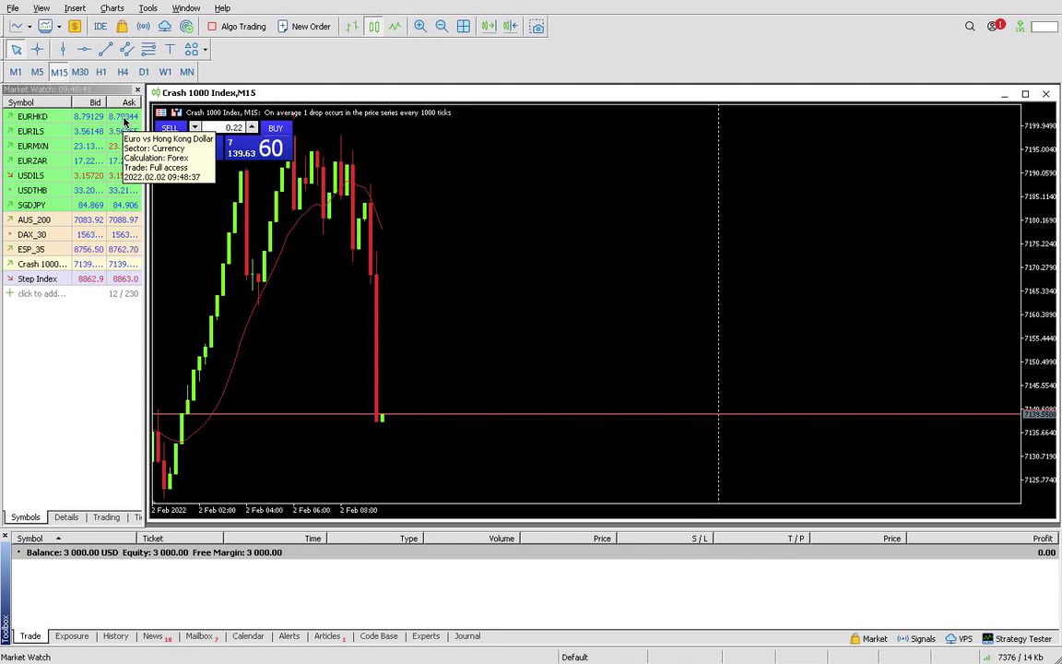
click(125, 120)
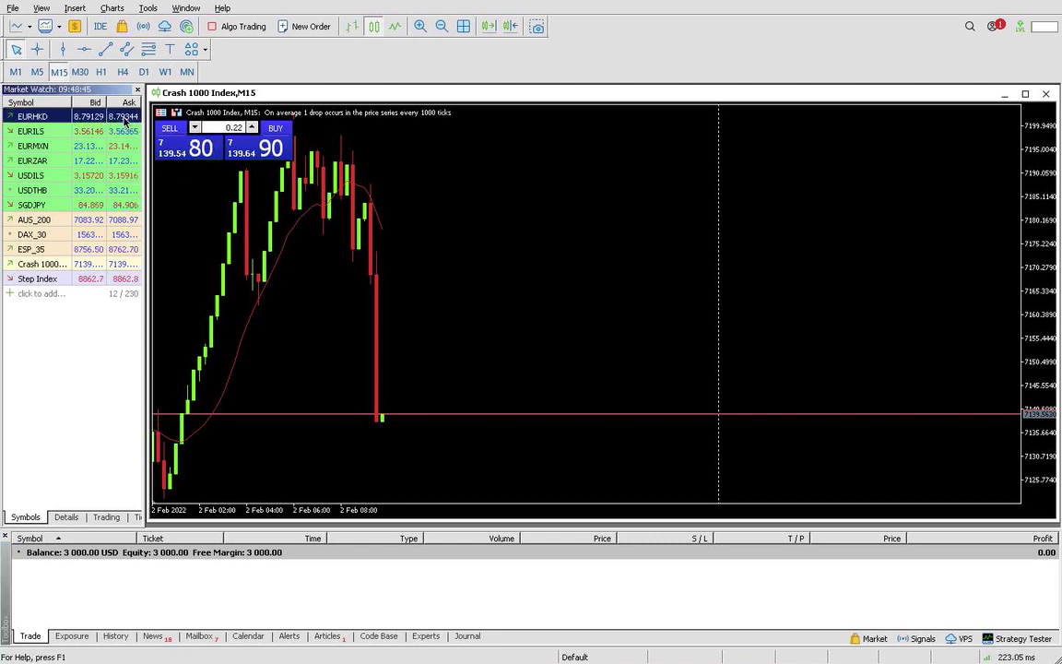
right_click(124, 120)
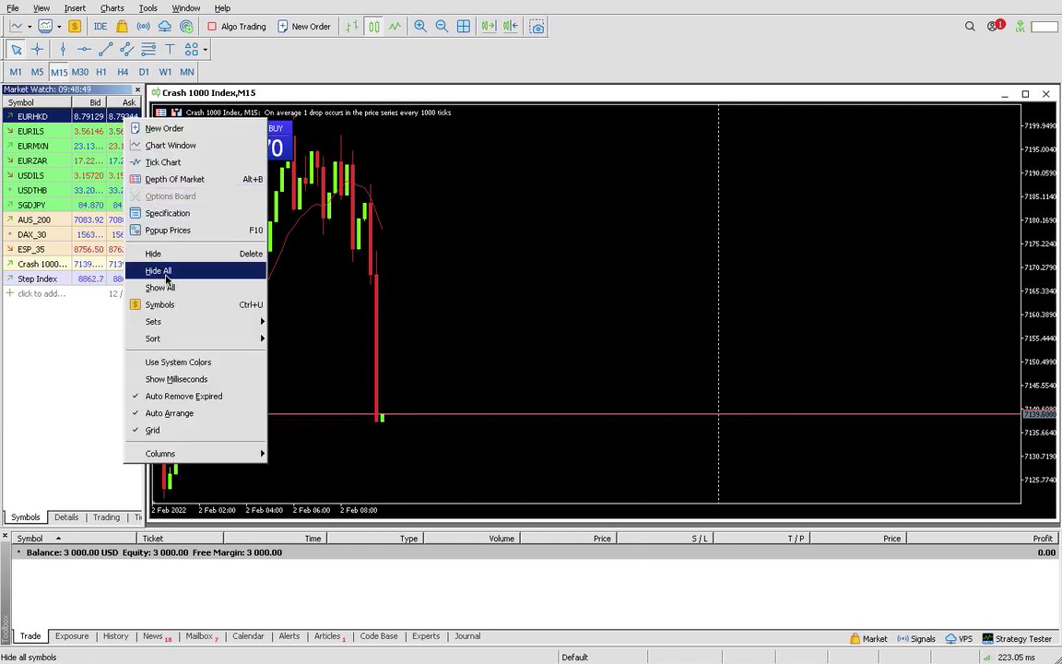
click(72, 206)
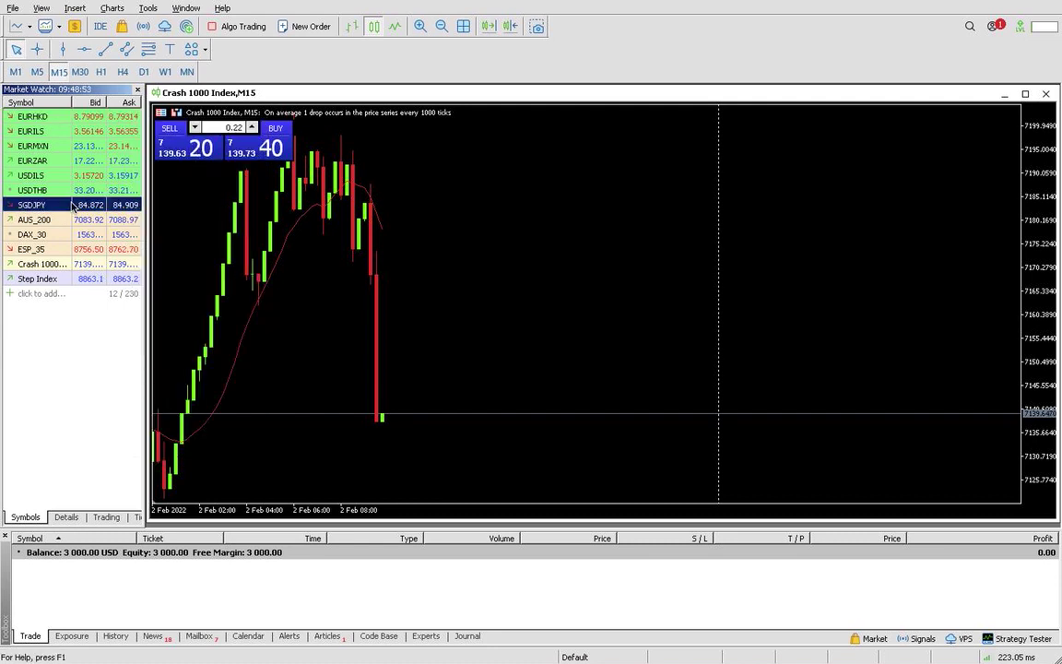
Sort Market Watch alphabetically by Symbol, from AUS_200 to USDTHB
click(38, 103)
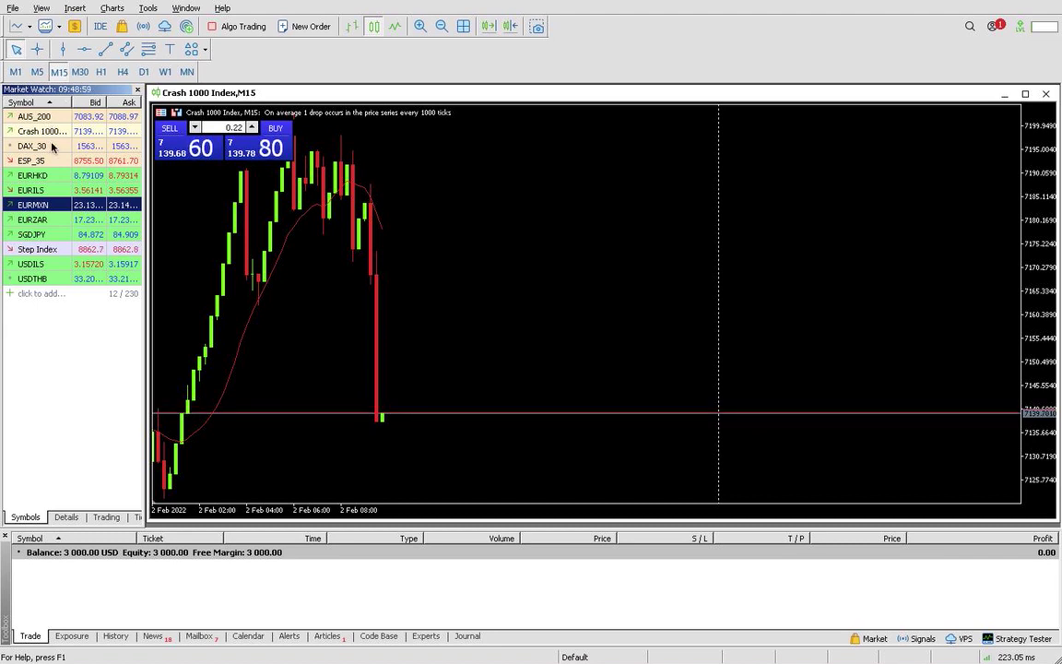
right_click(51, 146)
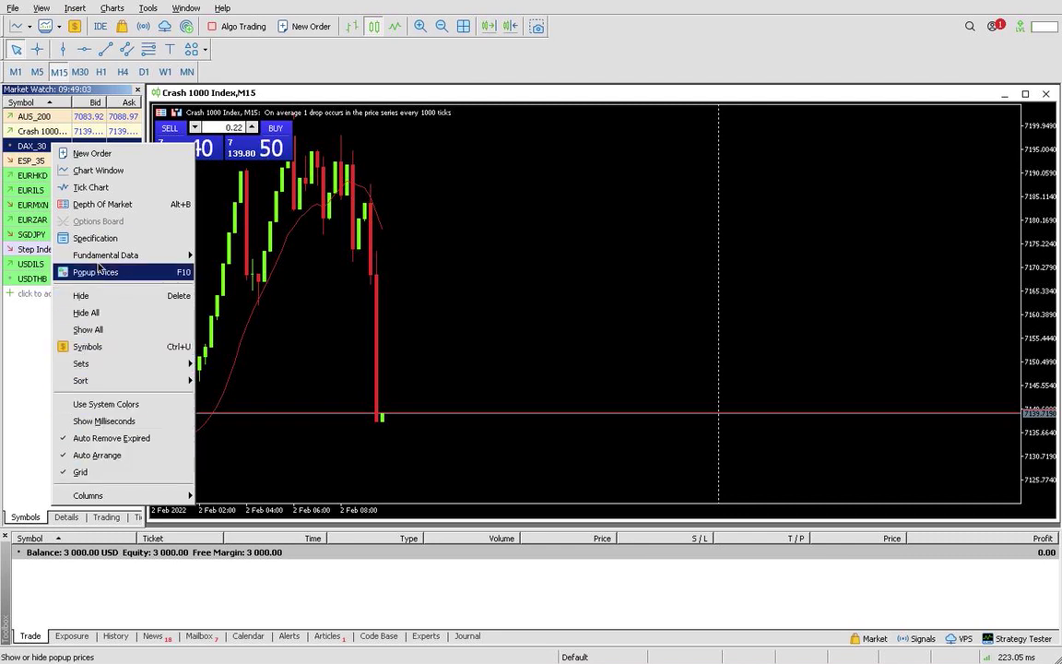
click(15, 263)
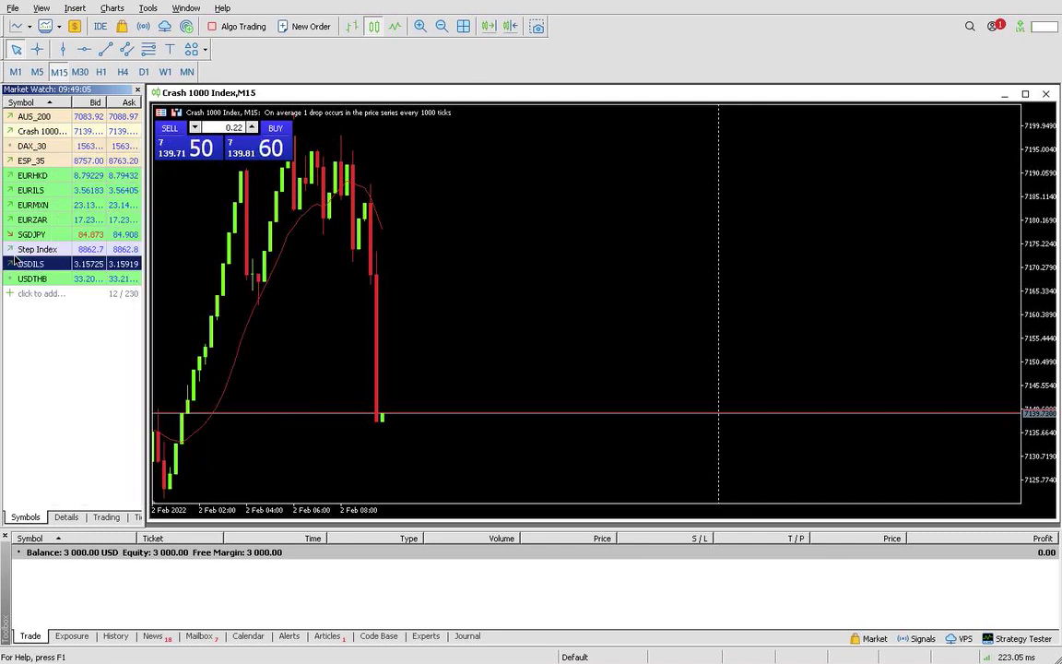
click(42, 8)
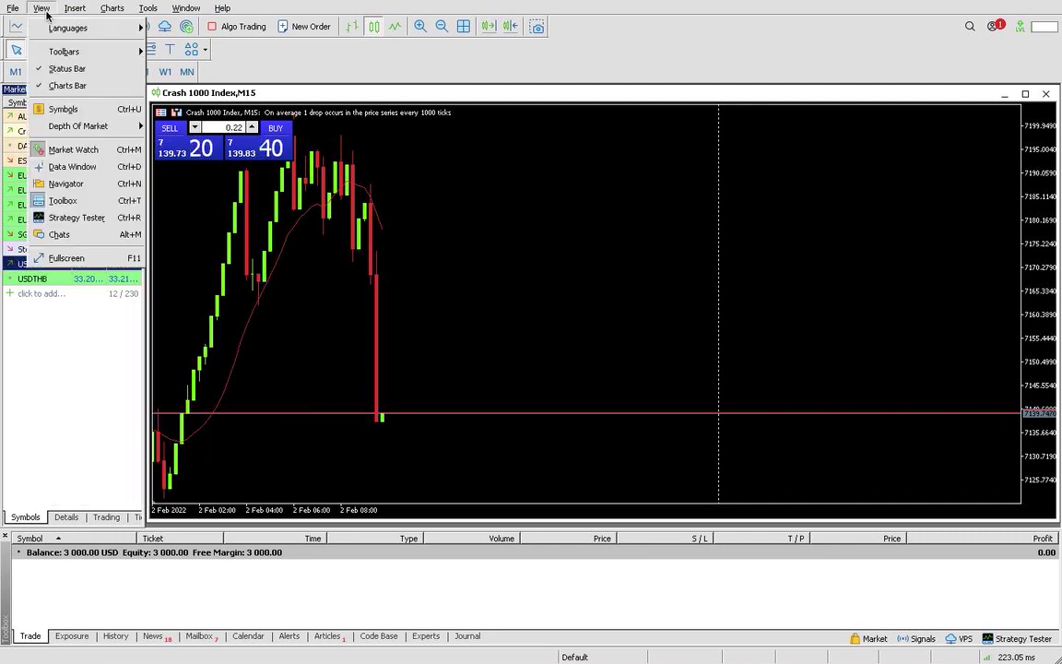
mouse_move(35, 30)
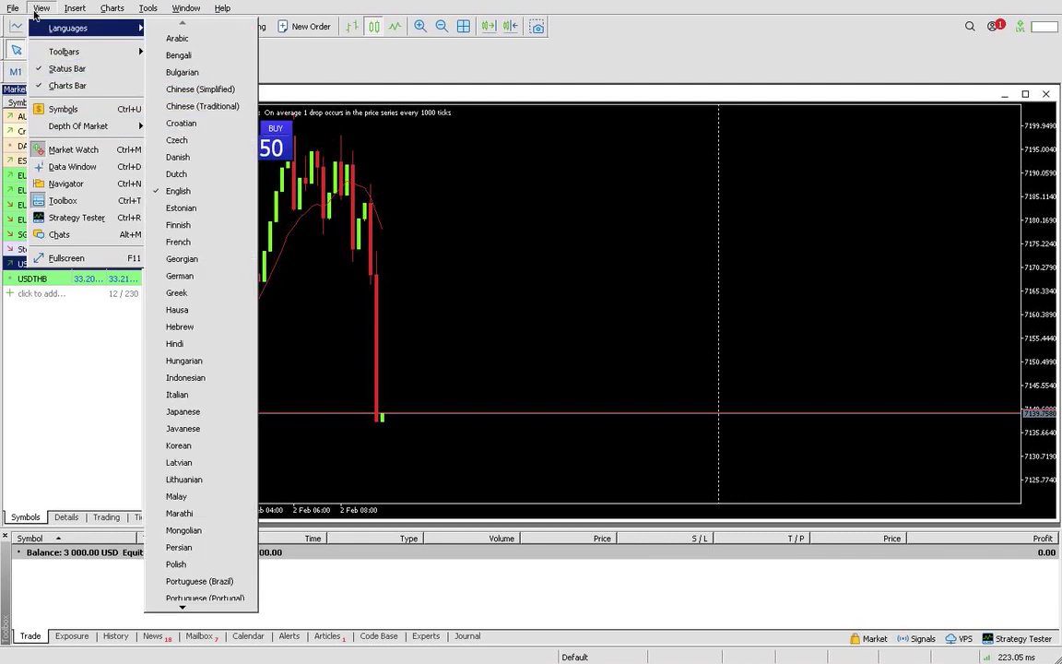
click(66, 85)
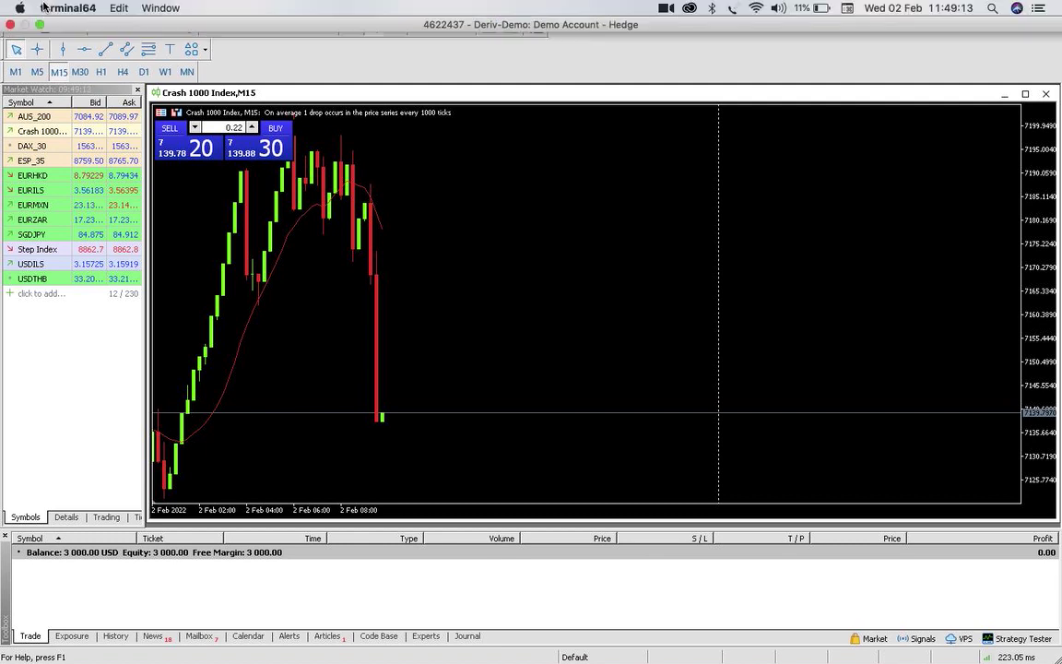
click(43, 7)
click(220, 199)
click(40, 8)
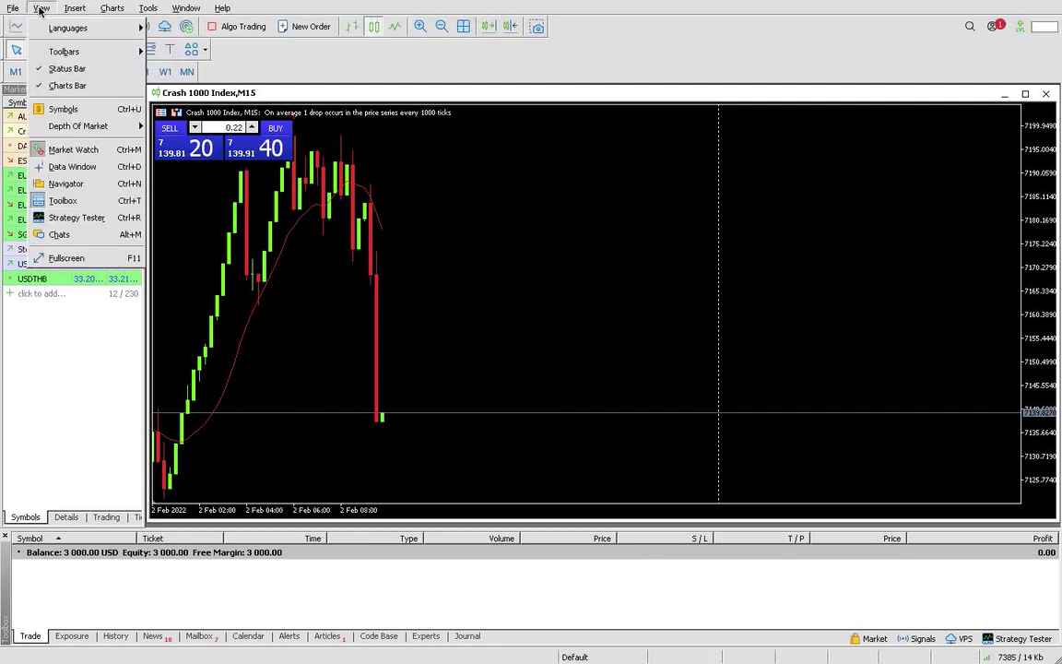
click(57, 149)
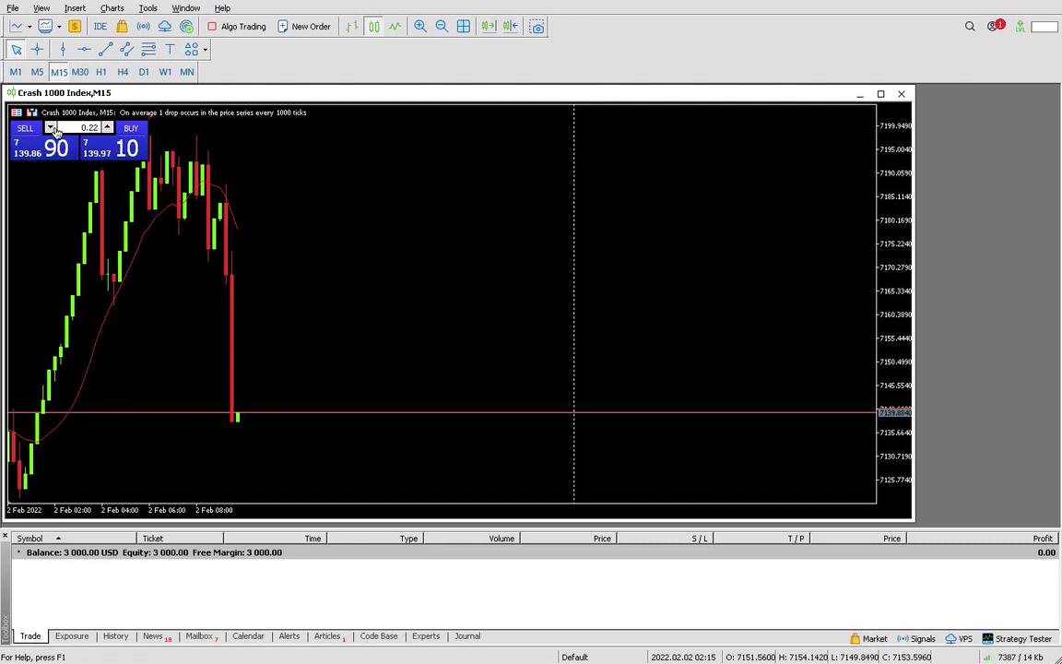
click(41, 9)
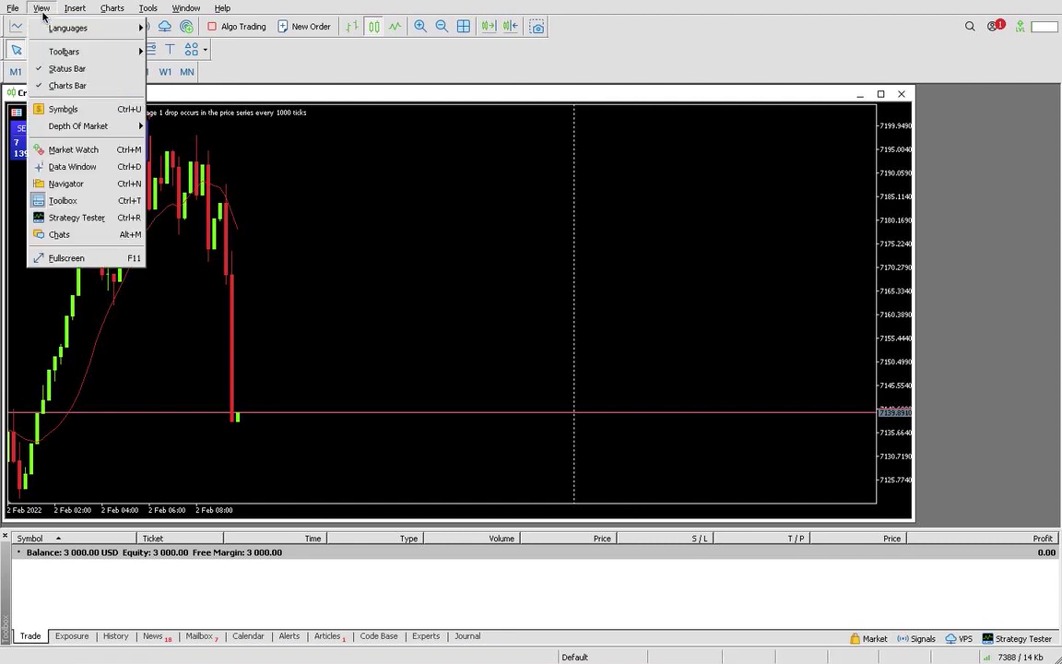
click(55, 153)
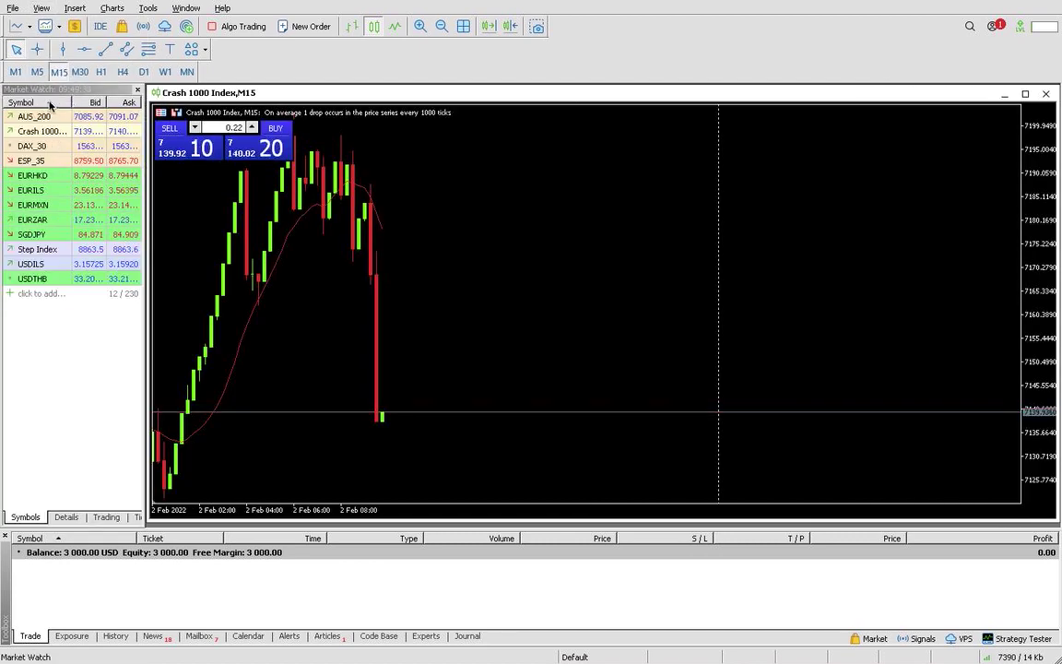
Toggle the Symbol sort back to ascending alphabetical order and dismiss the AUS_200 menu
click(50, 103)
click(51, 104)
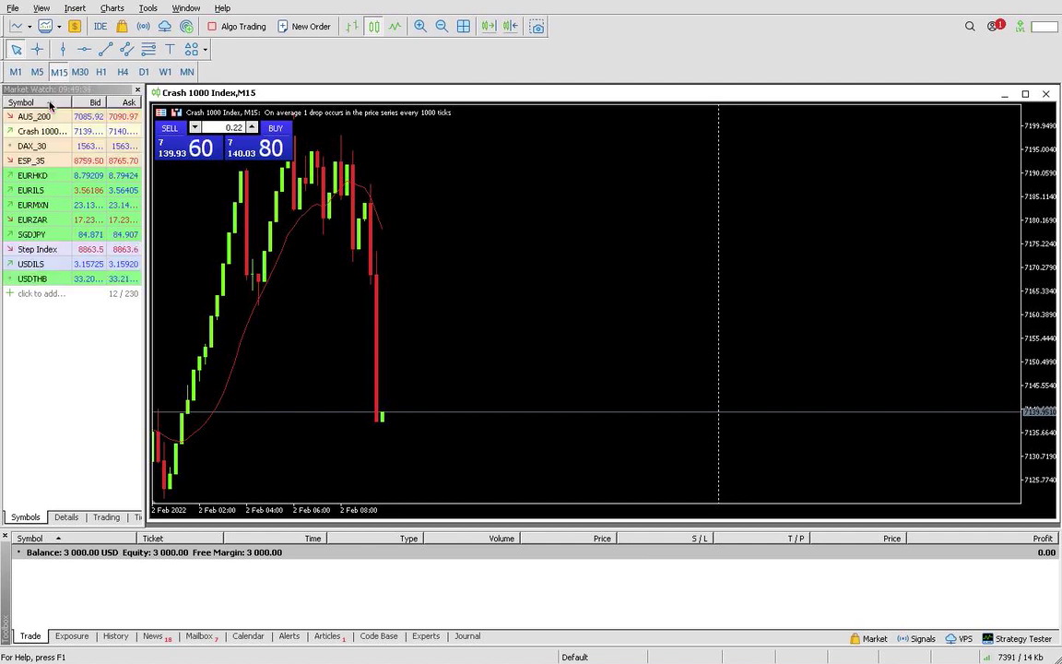
right_click(51, 116)
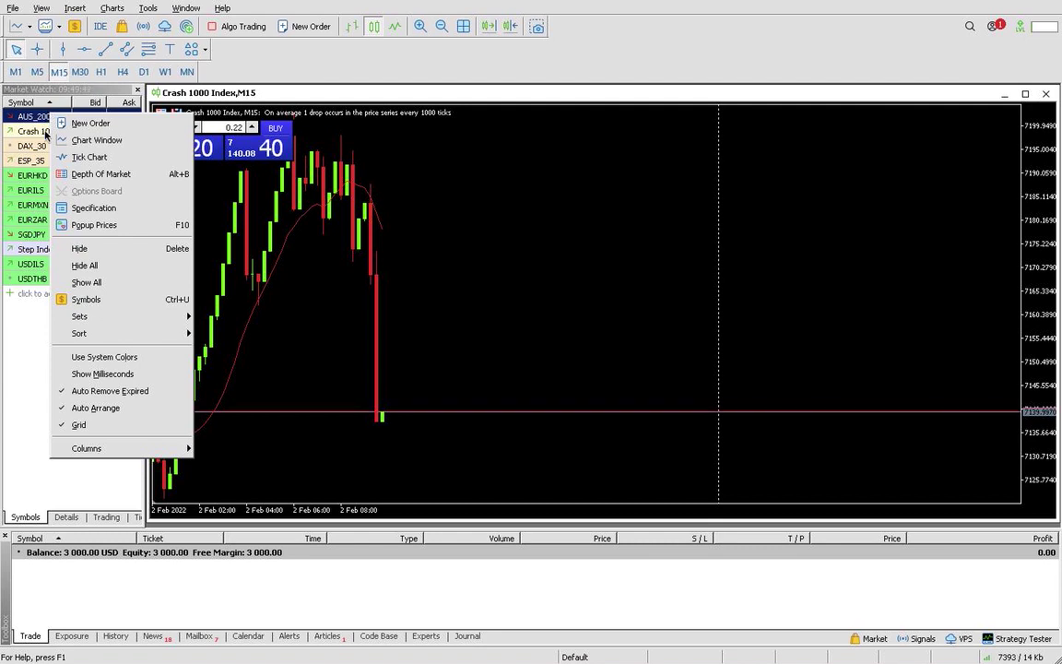
key(Escape)
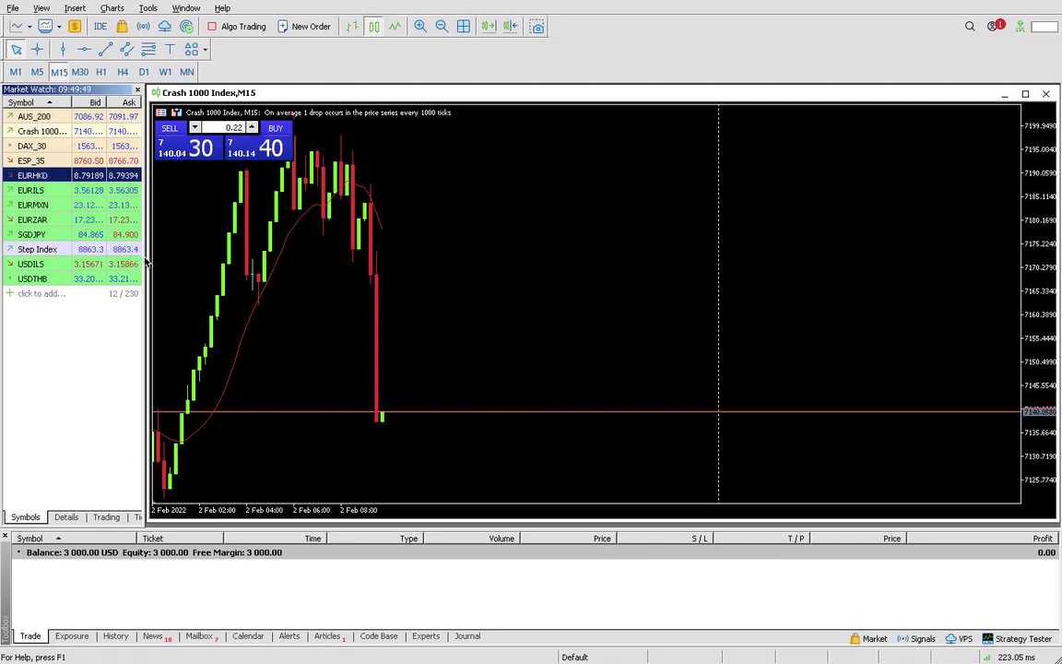
Widen Market Watch to show full prices and sort symbols by ascending Bid
drag(148, 263, 247, 267)
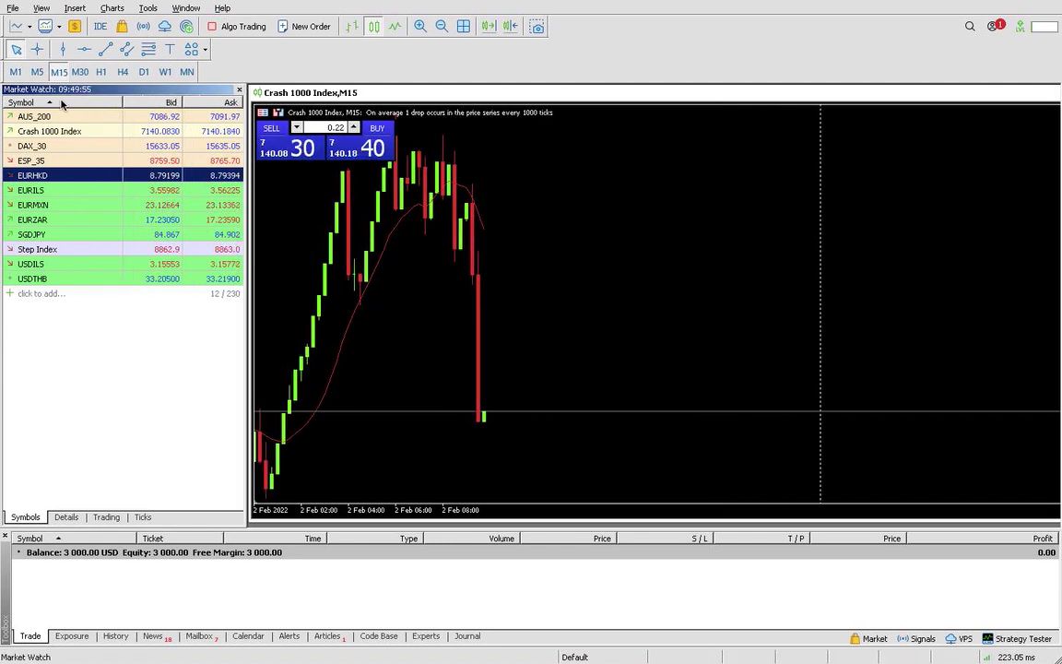
click(69, 102)
click(161, 102)
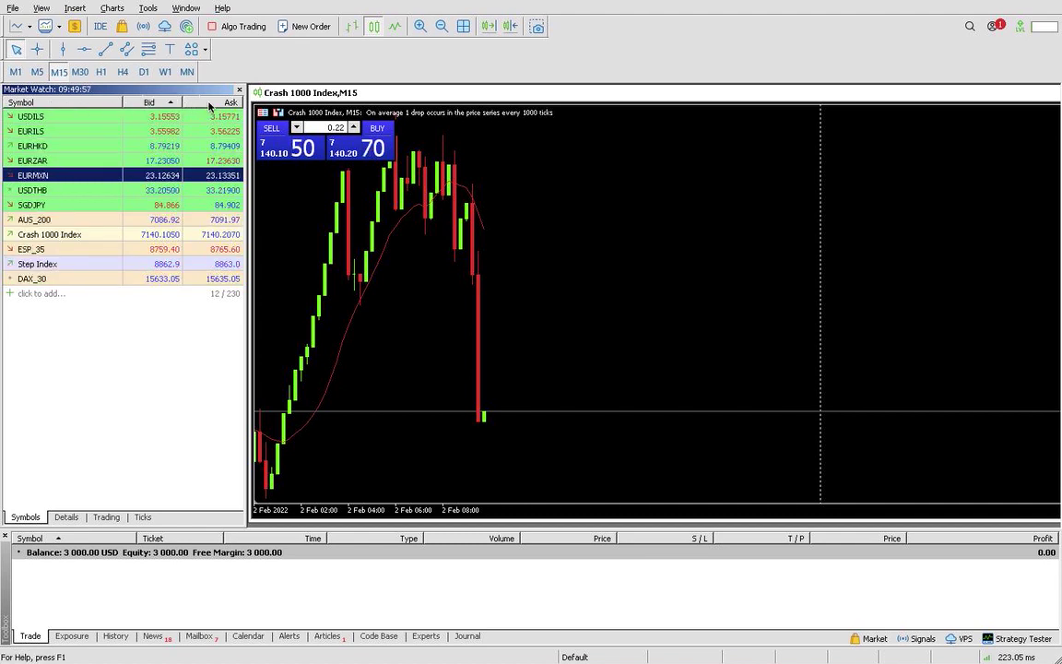
click(209, 103)
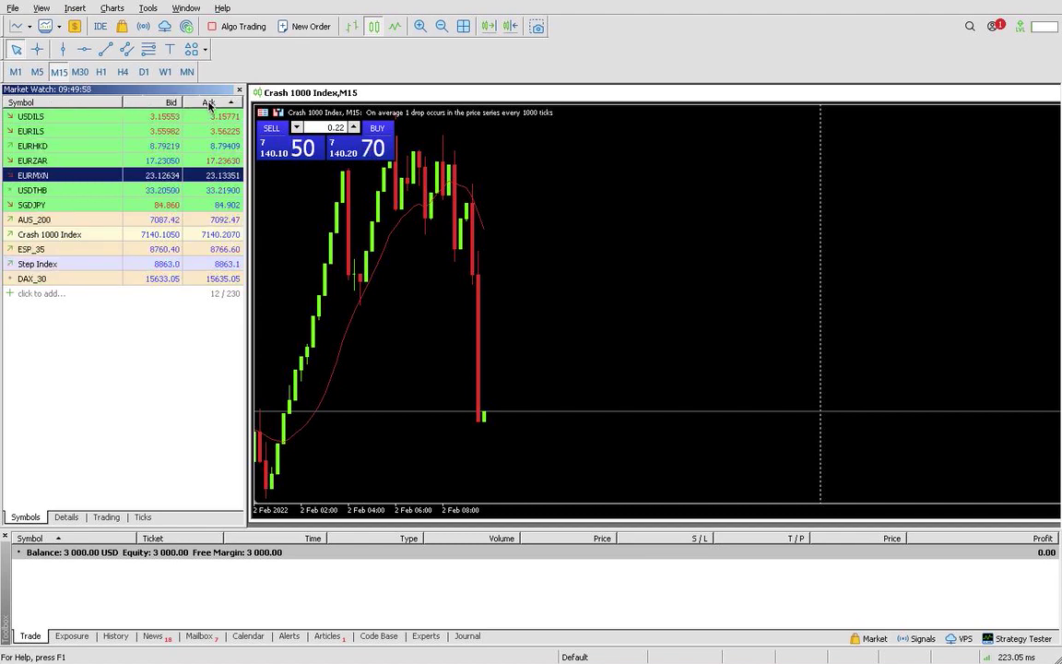
click(9, 294)
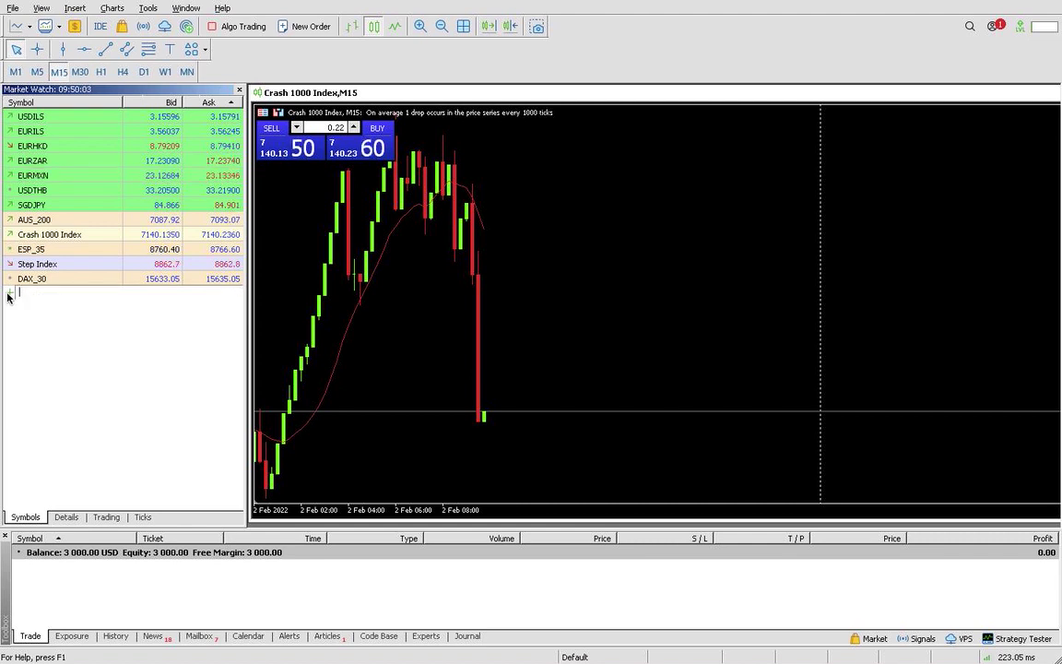
key(Escape)
click(9, 294)
text(c)
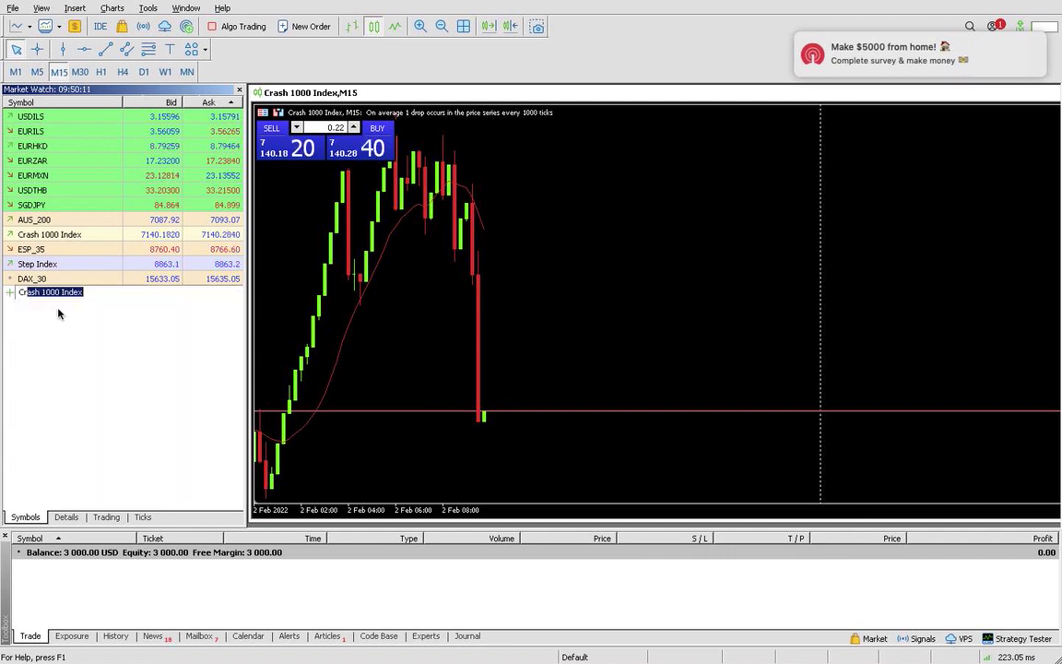
click(67, 517)
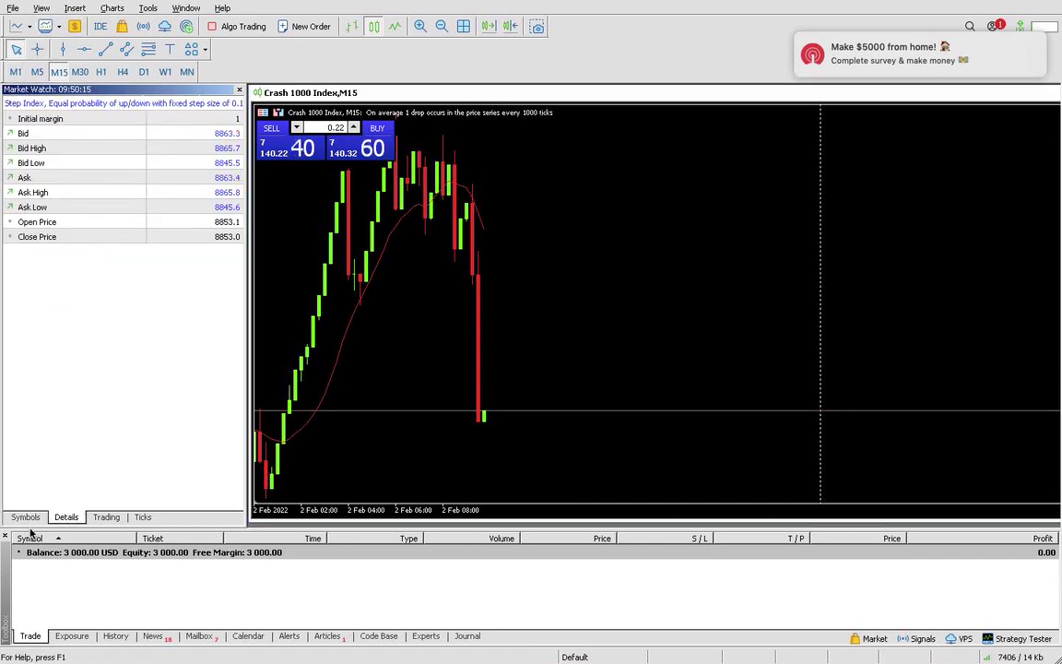
click(26, 519)
click(85, 406)
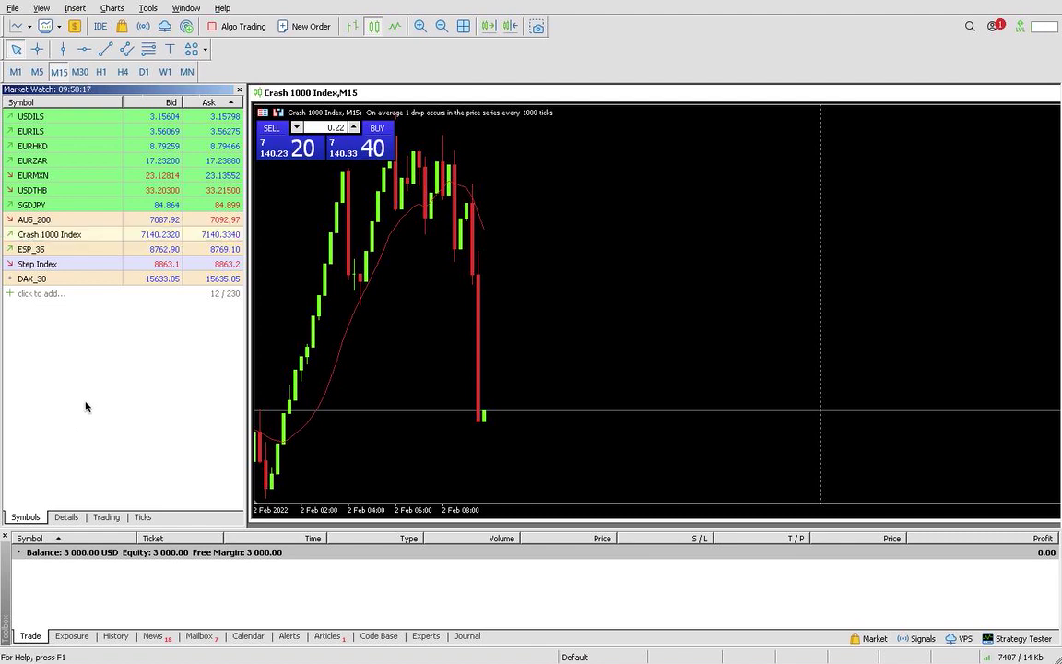
click(18, 294)
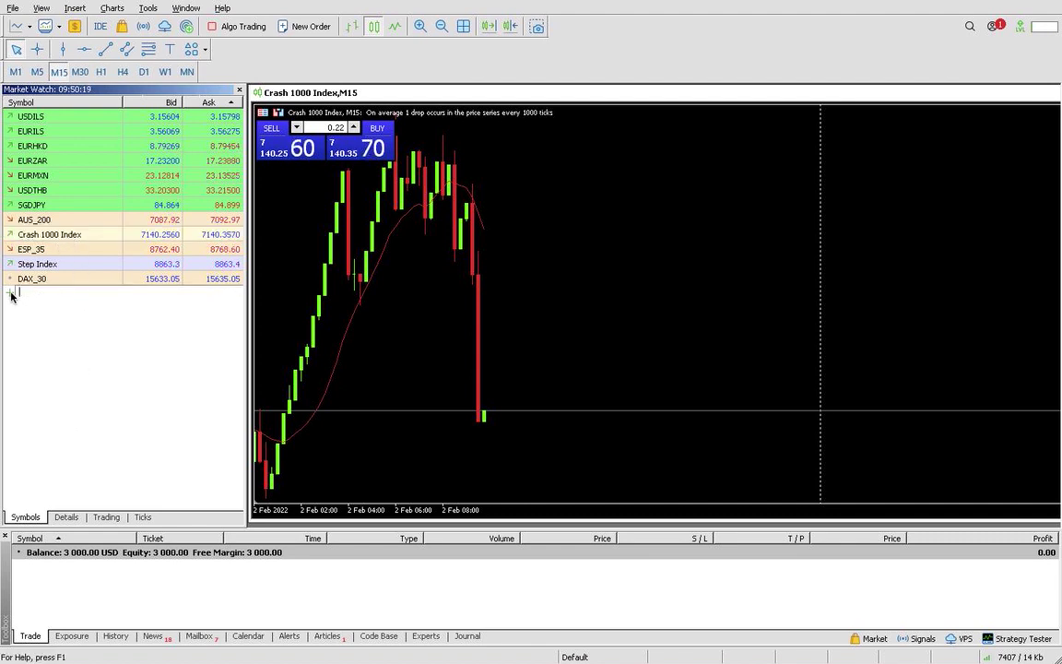
text(Crash 1000 Index)
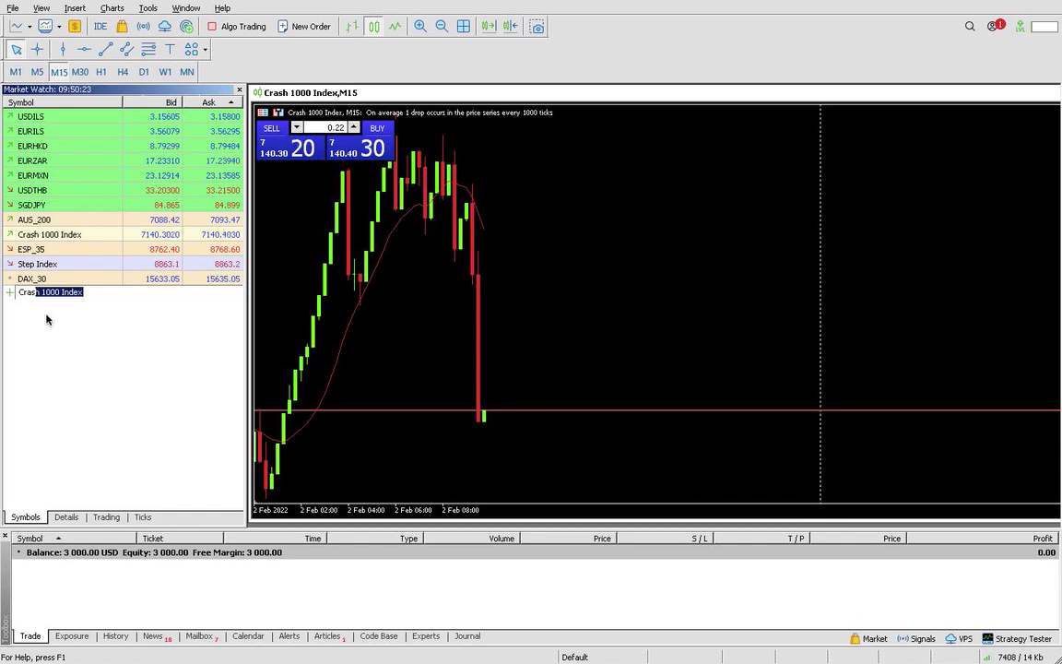
key(Return)
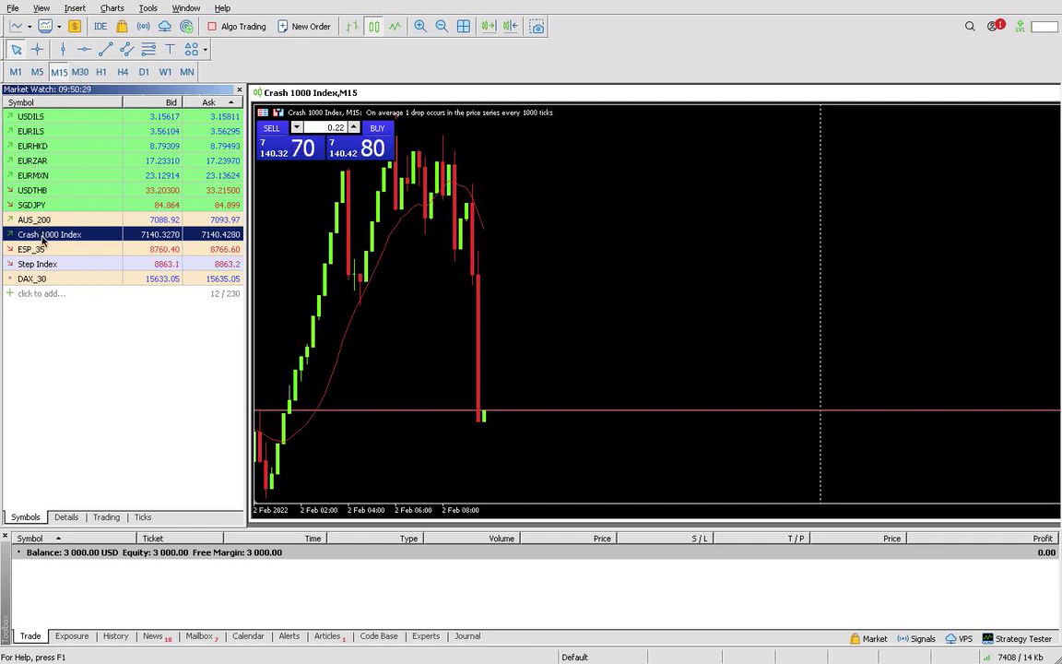
mouse_move(42, 242)
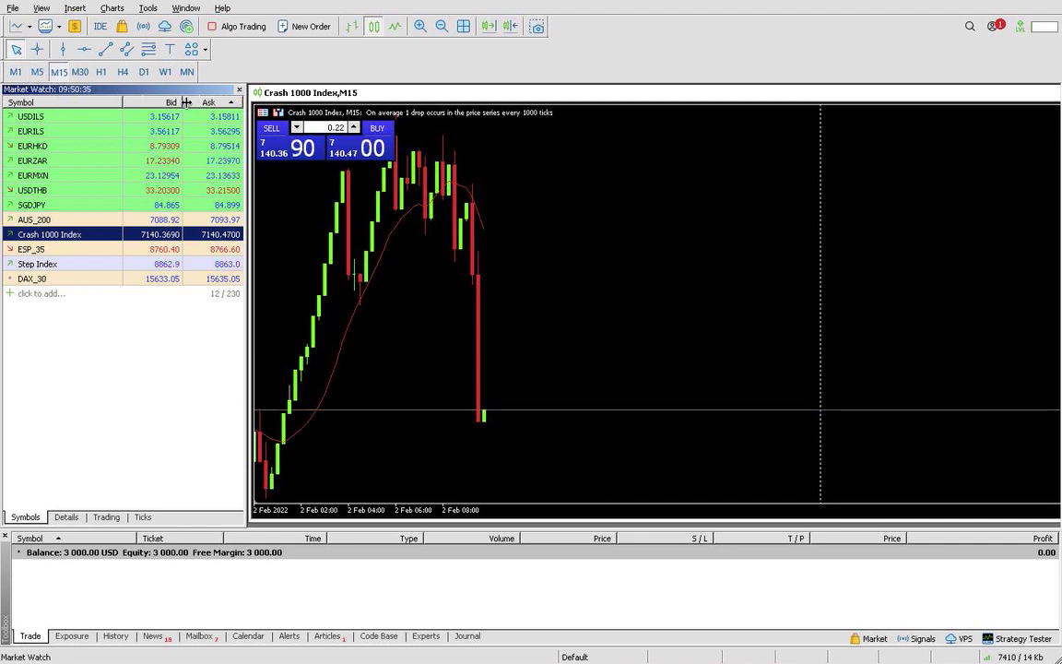
click(52, 313)
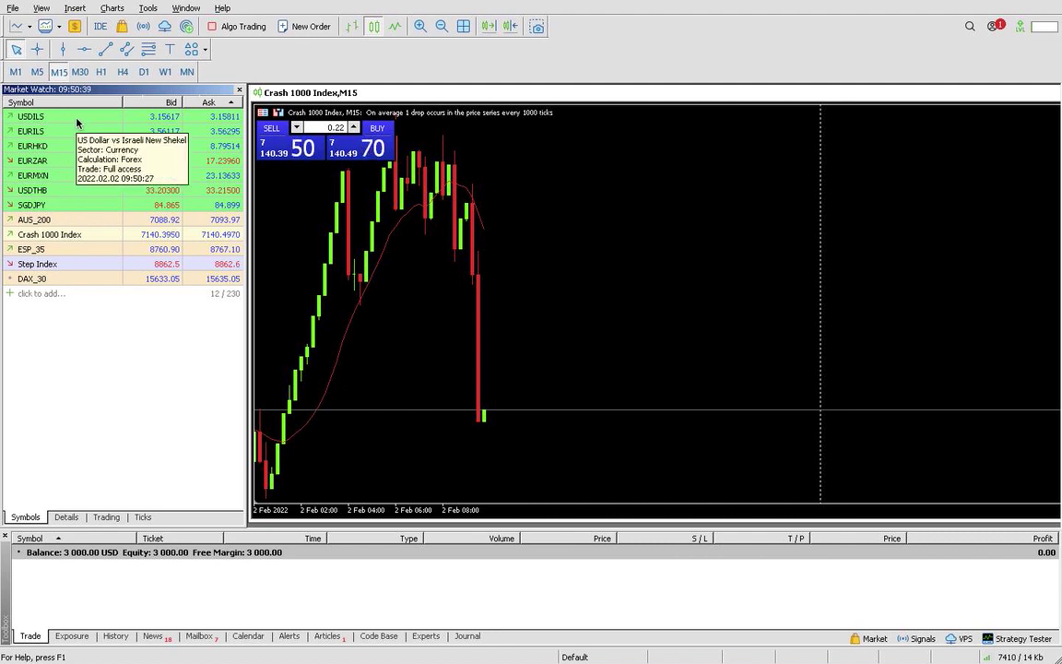
Browse the USDILS symbol's context menu and close it without choosing anything
right_click(77, 120)
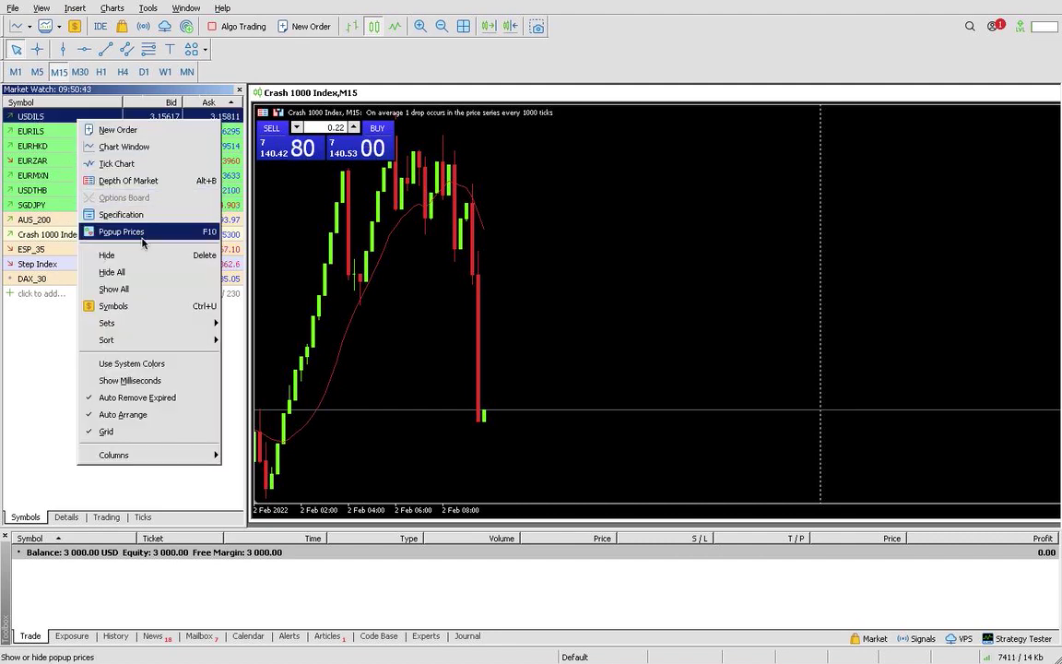
mouse_move(133, 329)
mouse_move(130, 452)
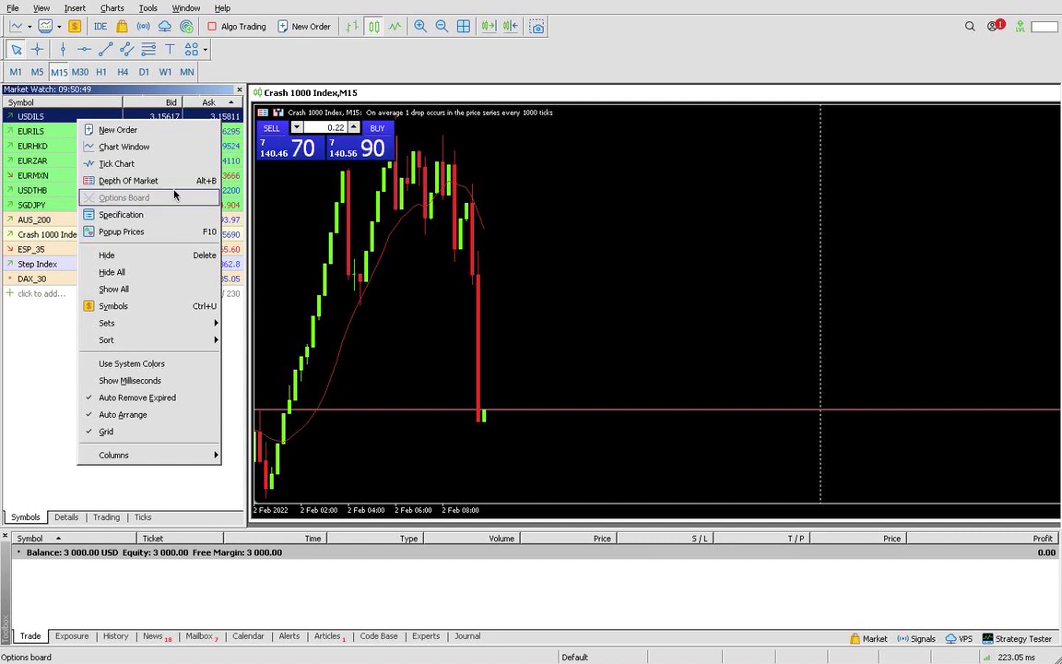
click(66, 180)
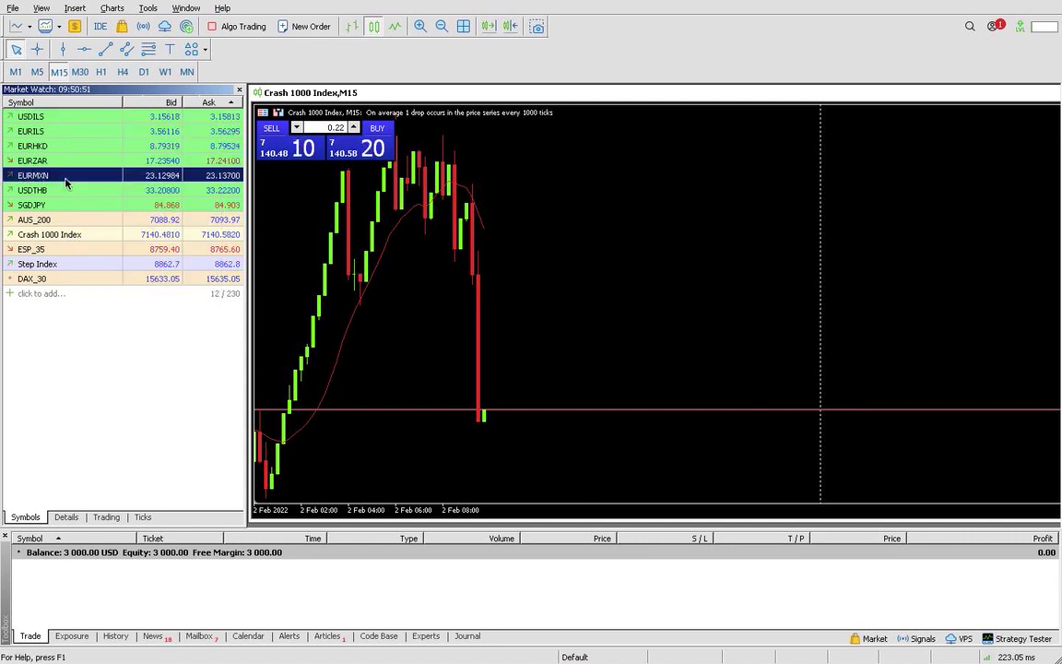
Remove the saved forex.all symbol set via Sets > Remove
right_click(59, 438)
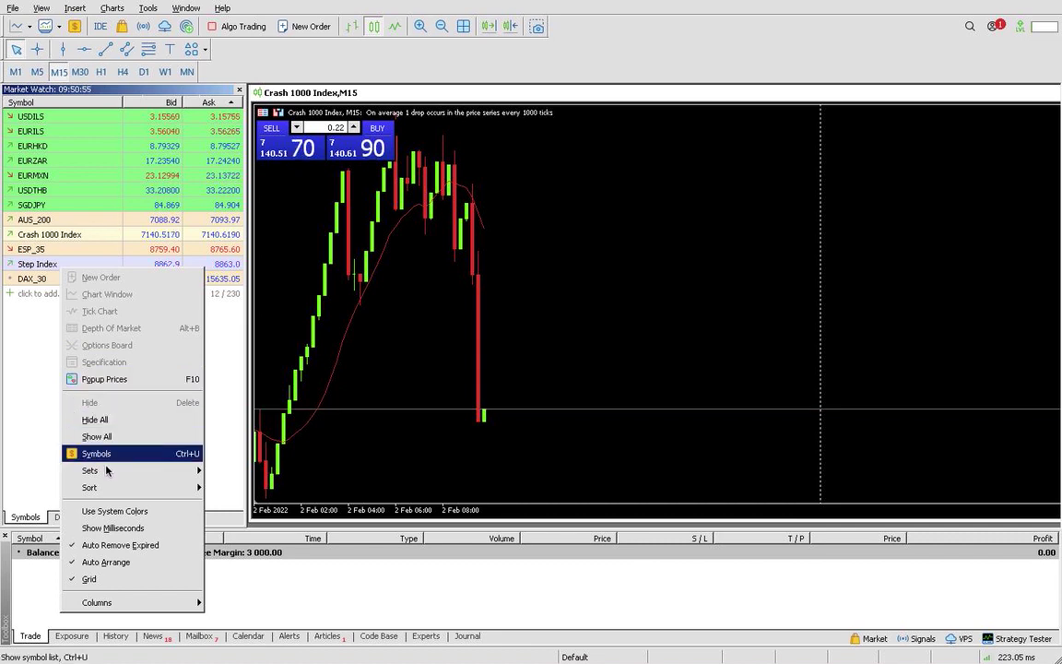
mouse_move(126, 474)
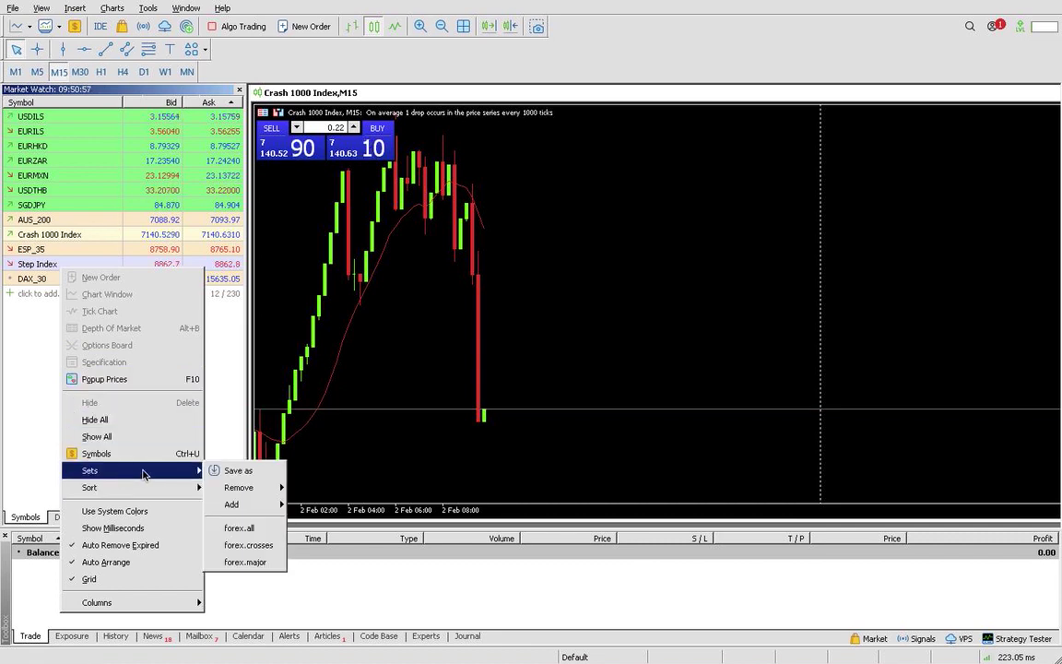
mouse_move(240, 488)
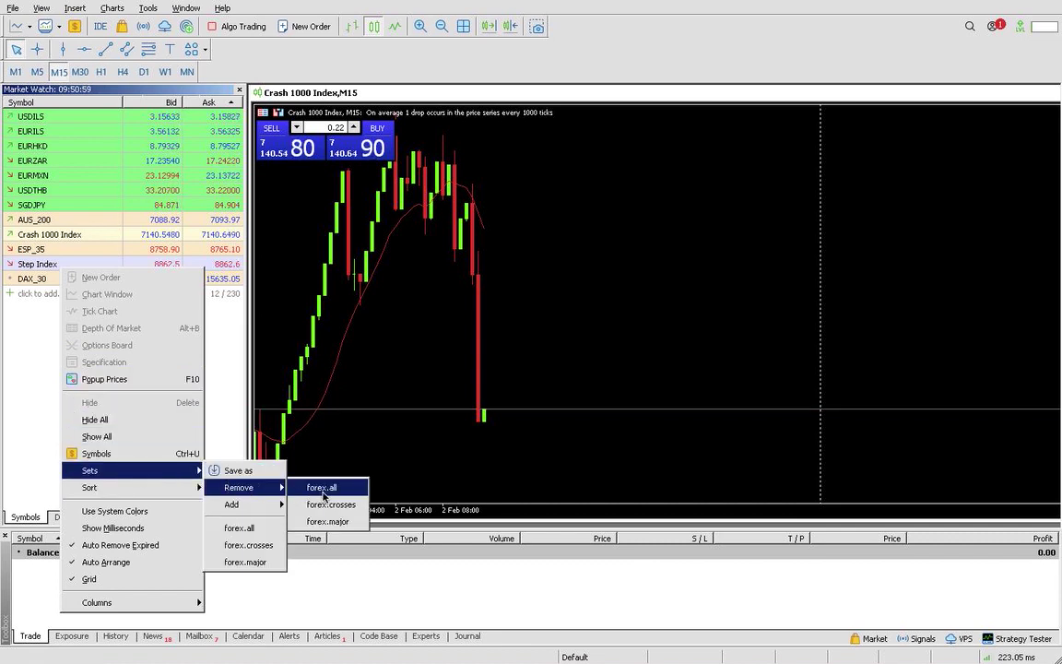
click(318, 487)
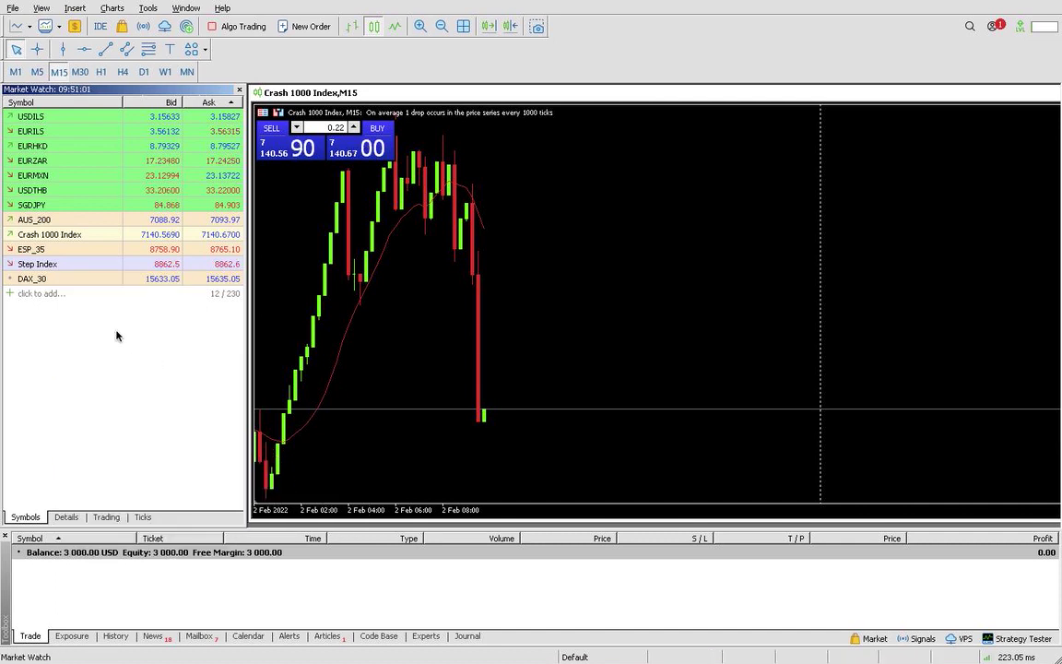
right_click(58, 165)
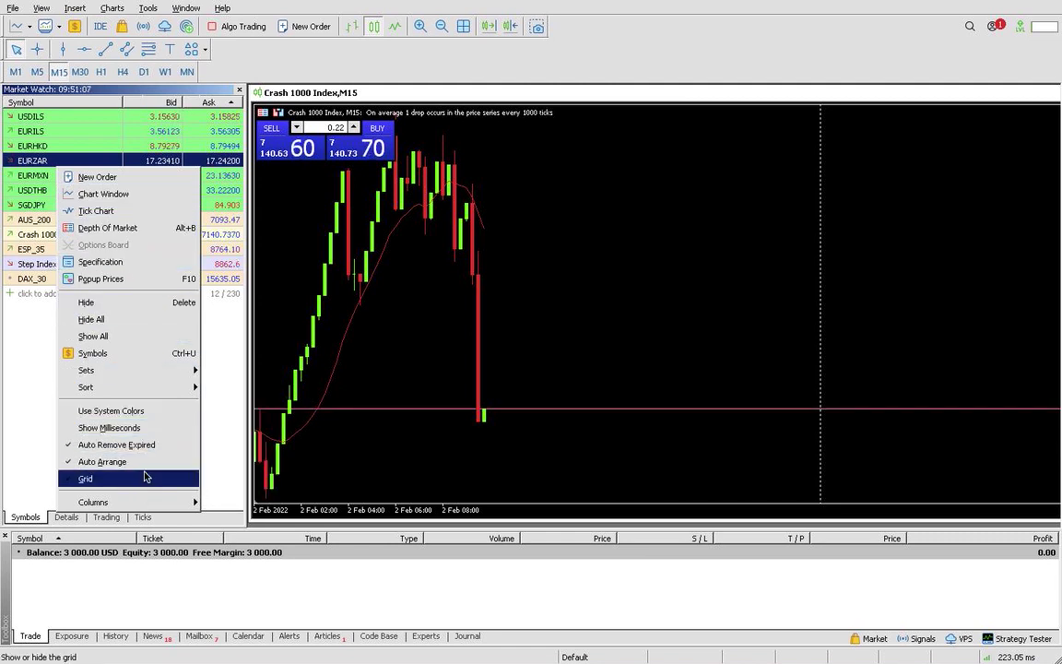
mouse_move(162, 389)
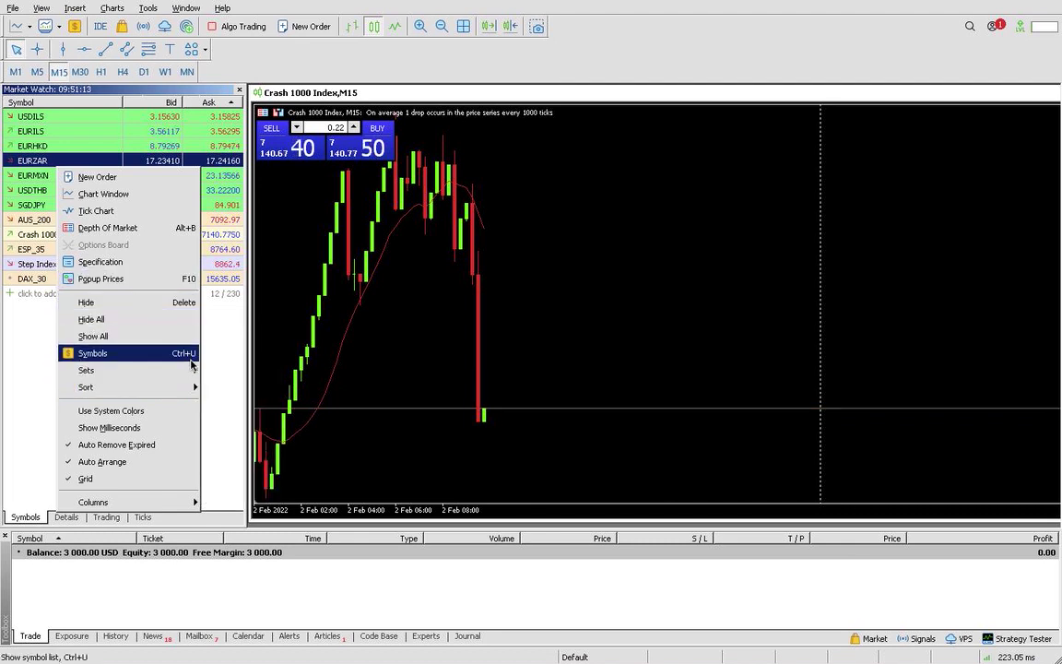
click(189, 449)
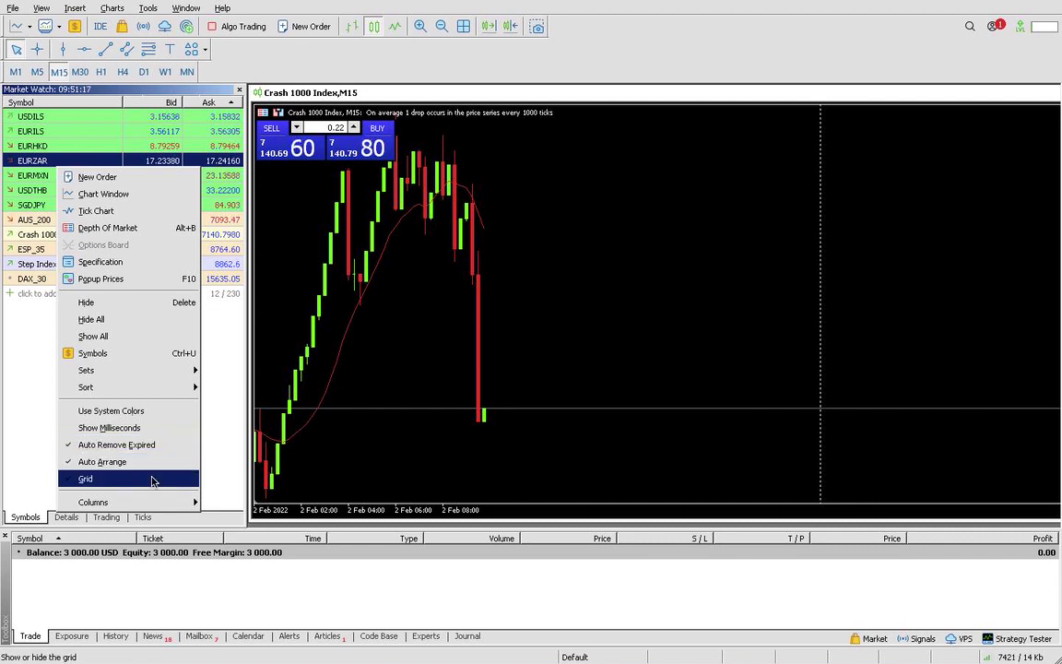
mouse_move(138, 504)
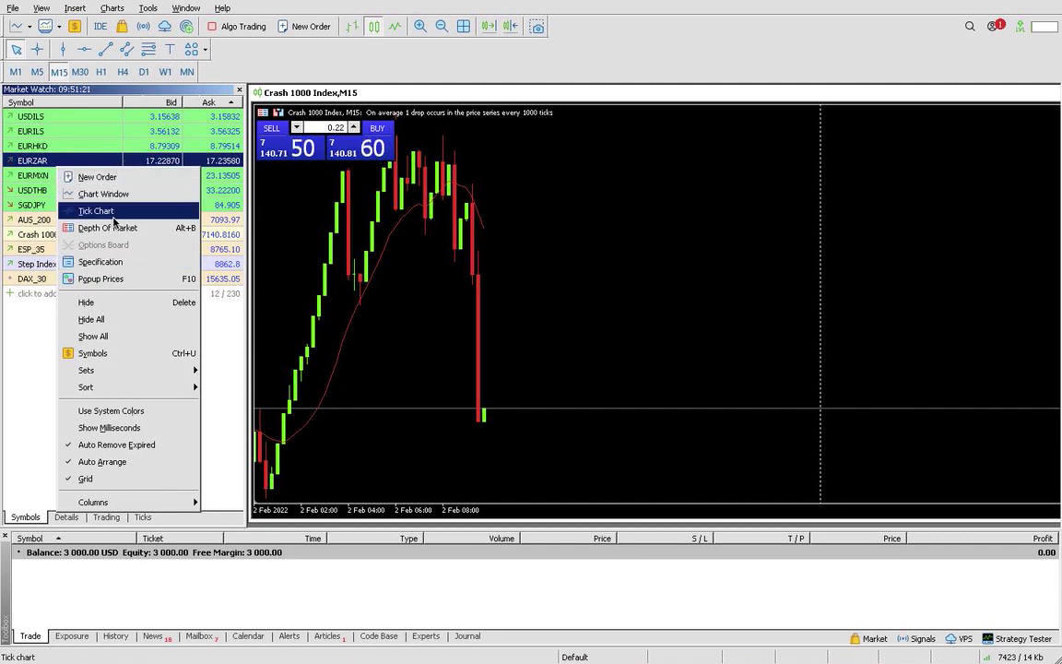
click(23, 341)
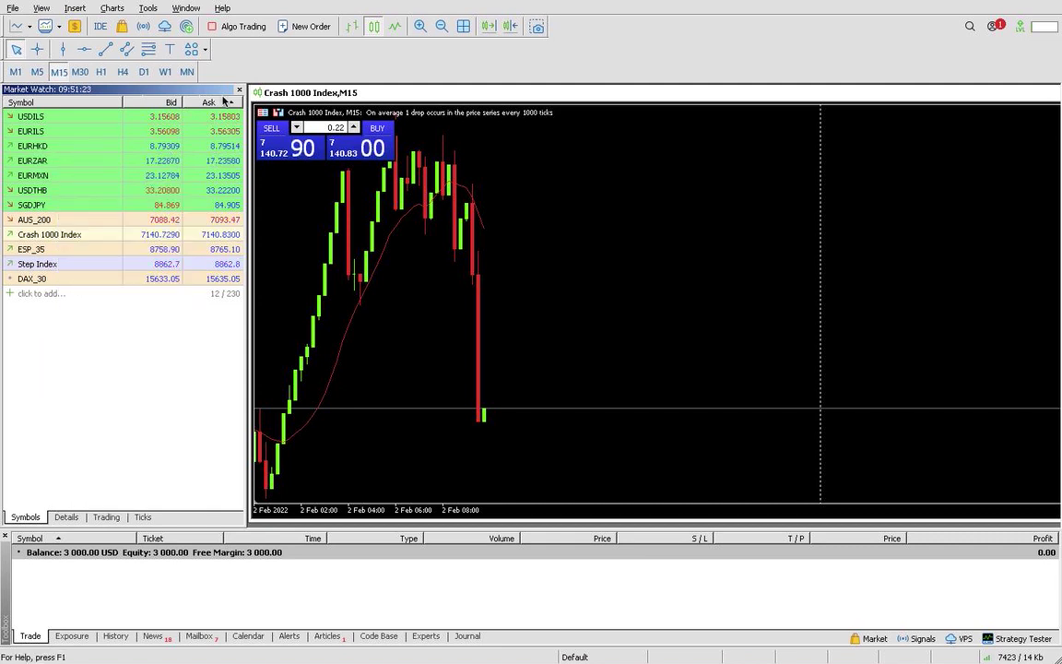
click(208, 101)
click(205, 101)
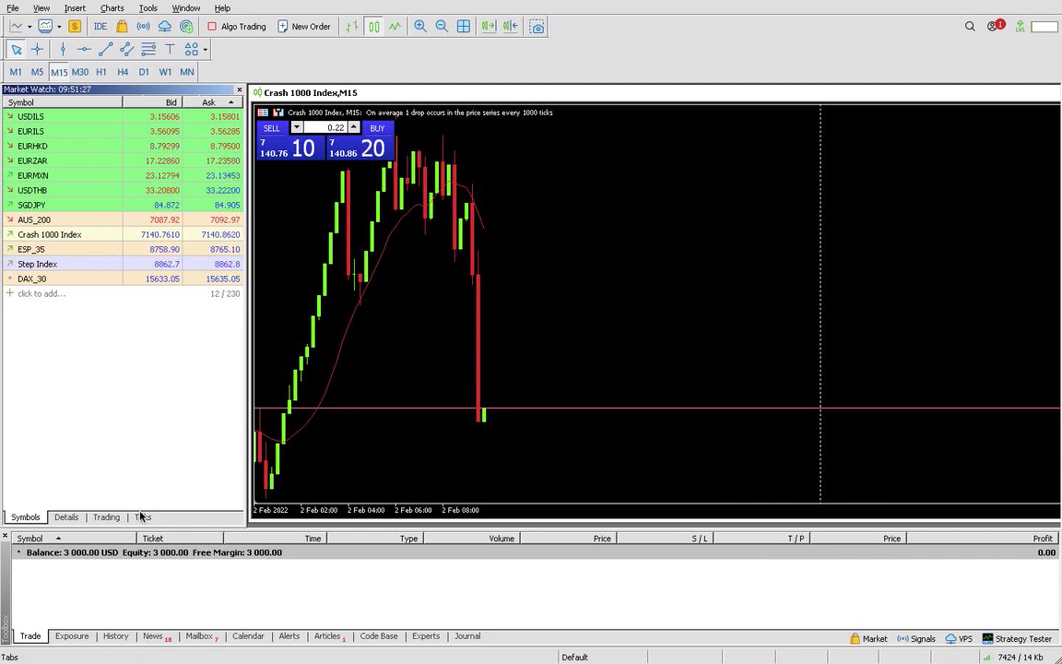
right_click(62, 263)
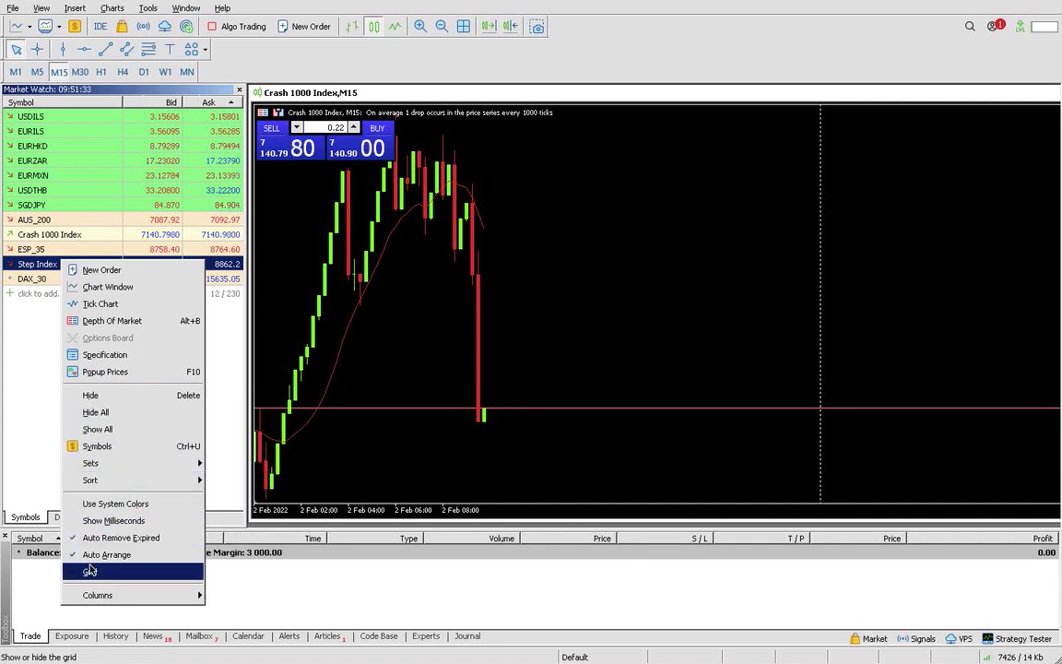
click(22, 406)
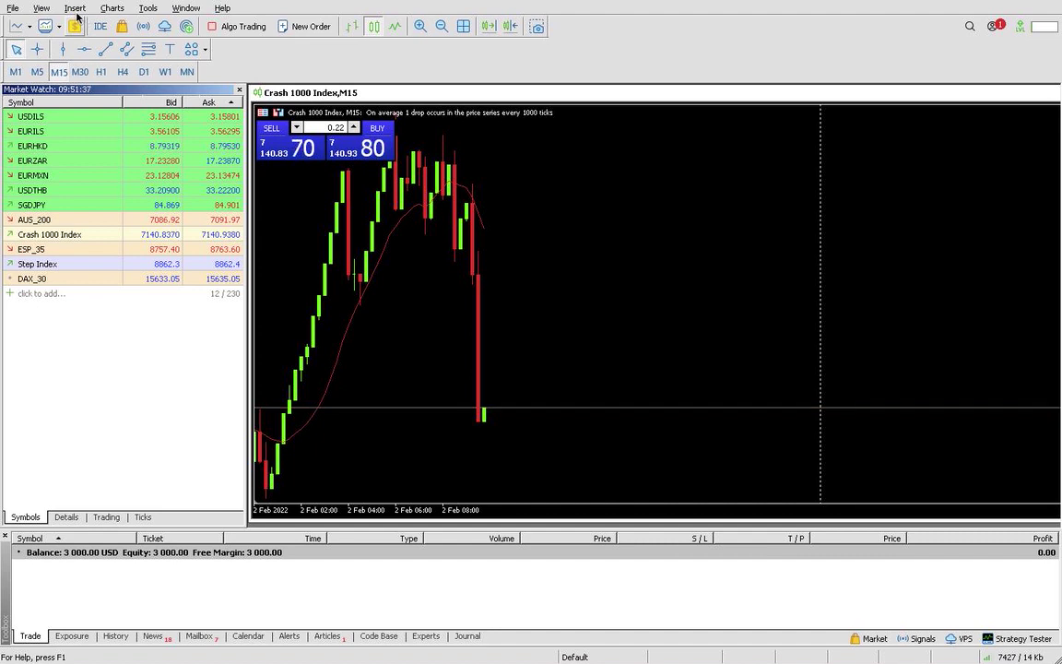
click(41, 9)
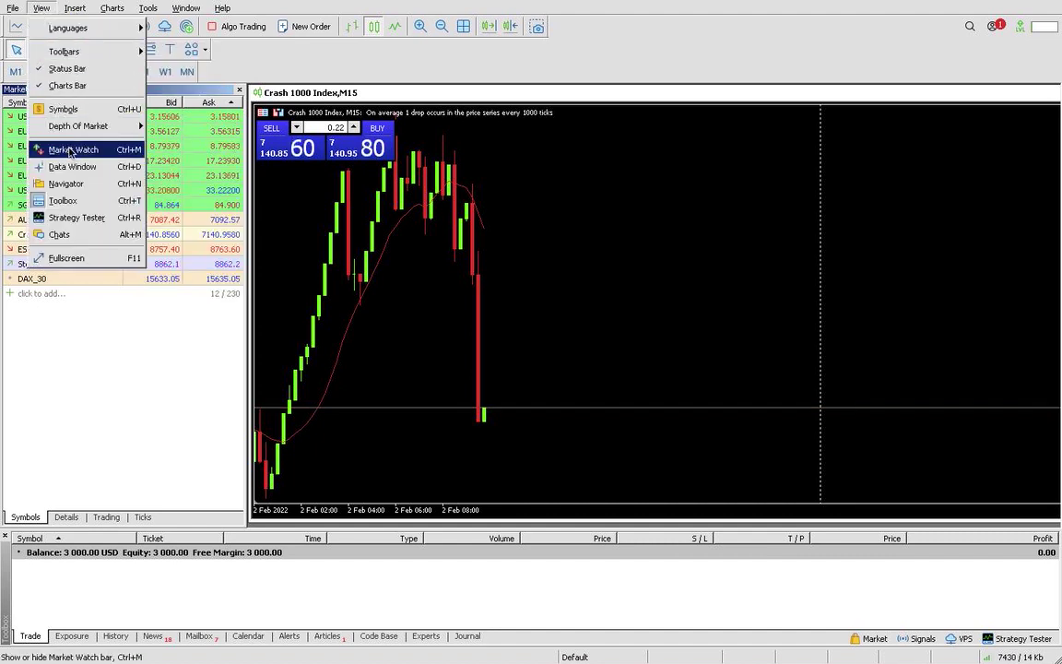
mouse_move(123, 54)
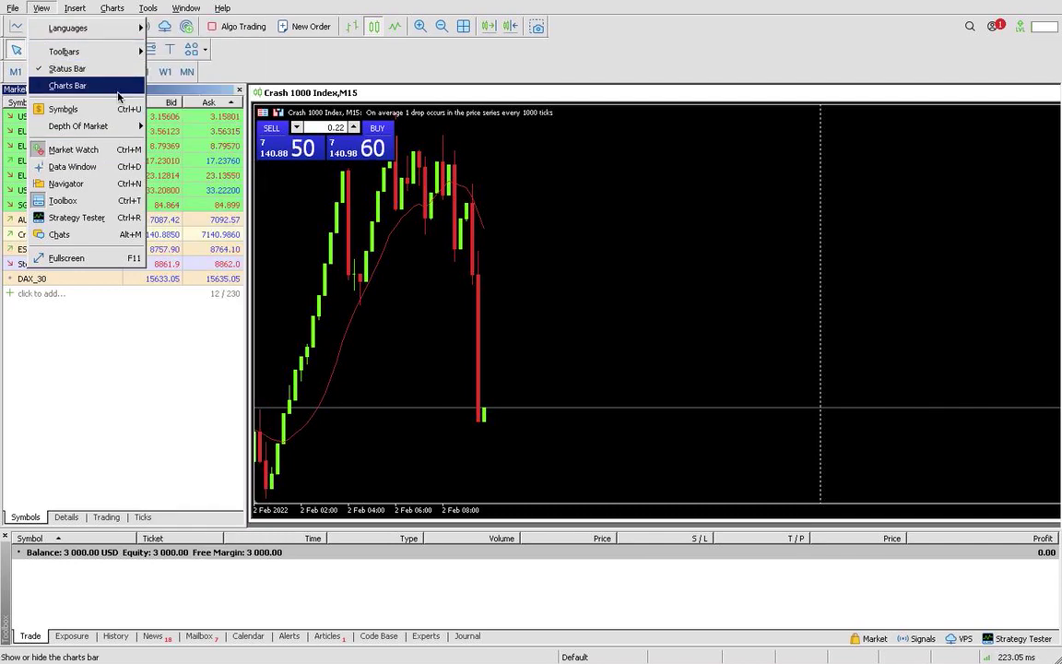
click(108, 149)
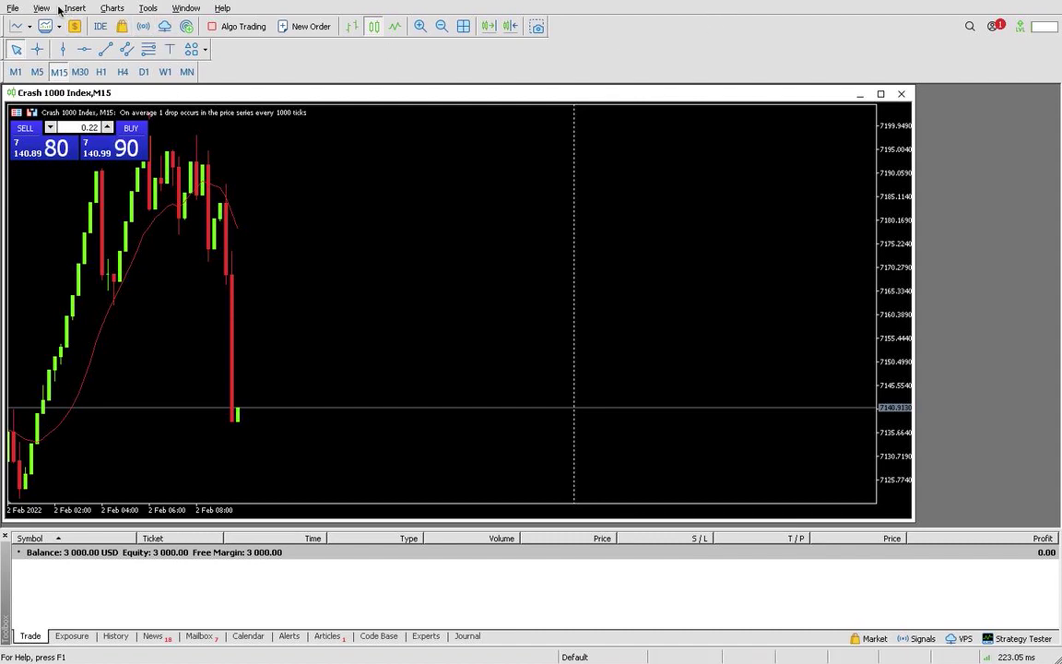
click(41, 8)
click(69, 153)
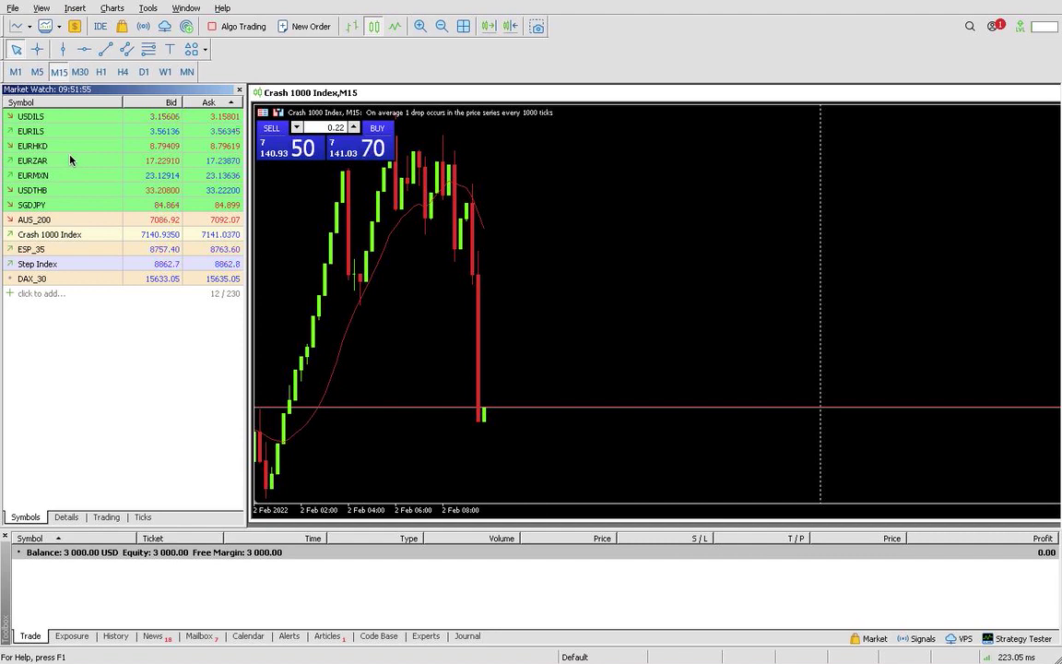
click(82, 92)
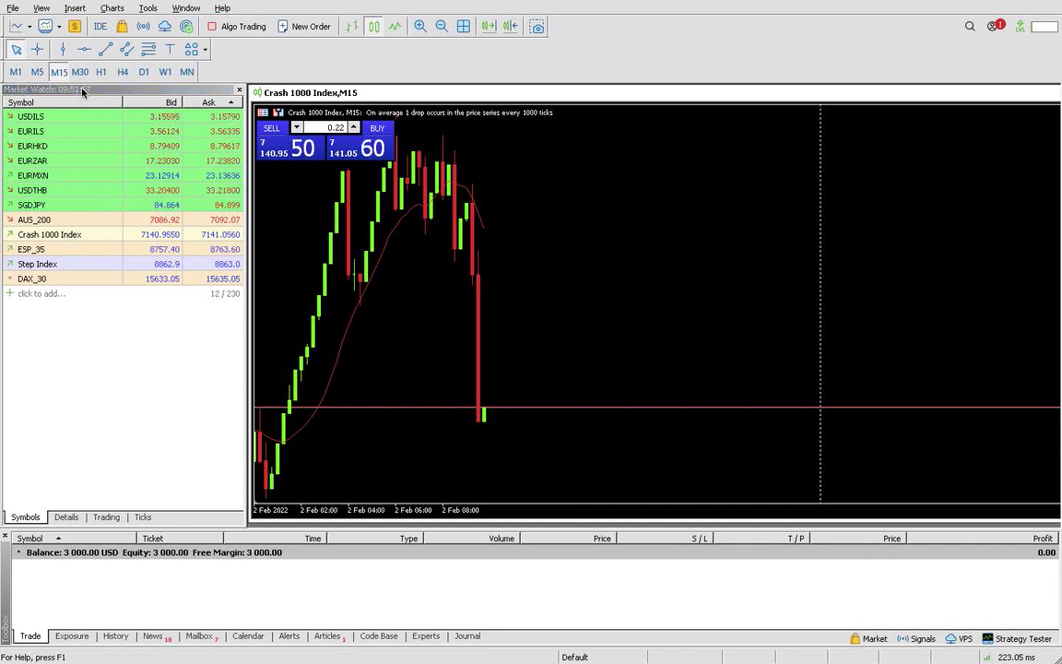
click(107, 470)
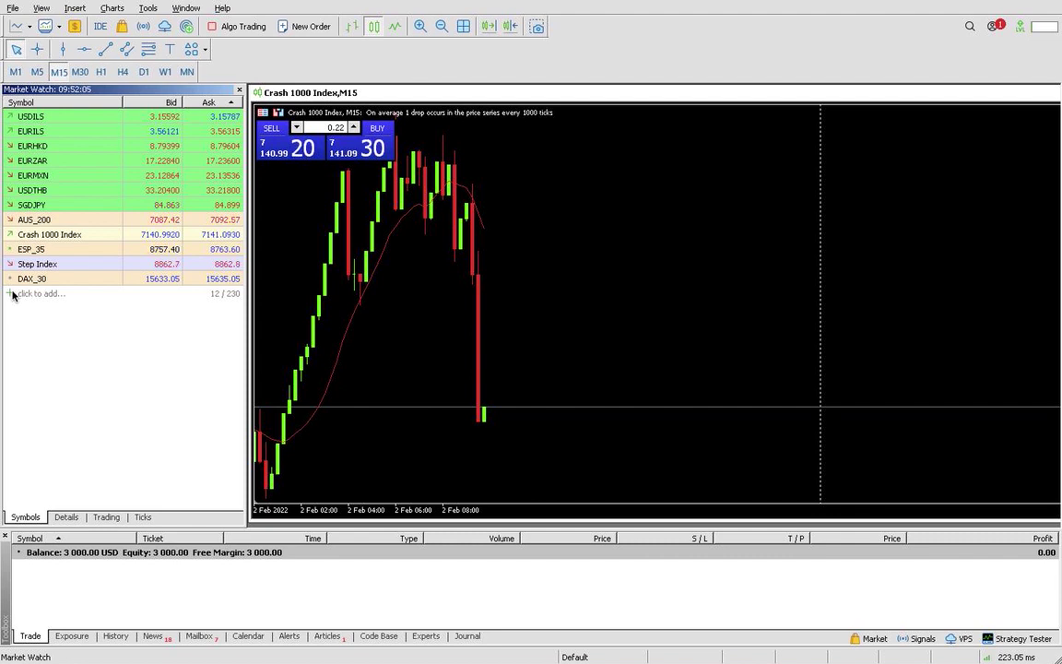
Add Boom 1000 Index to Market Watch from the 'Bomm' search suggestions
click(12, 294)
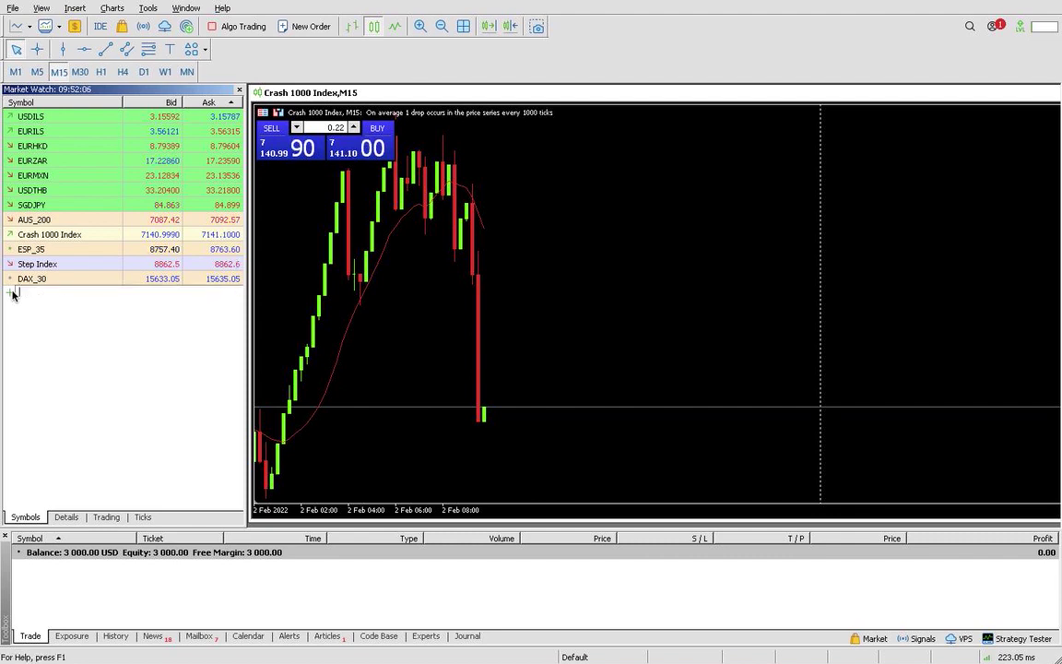
text(Bom)
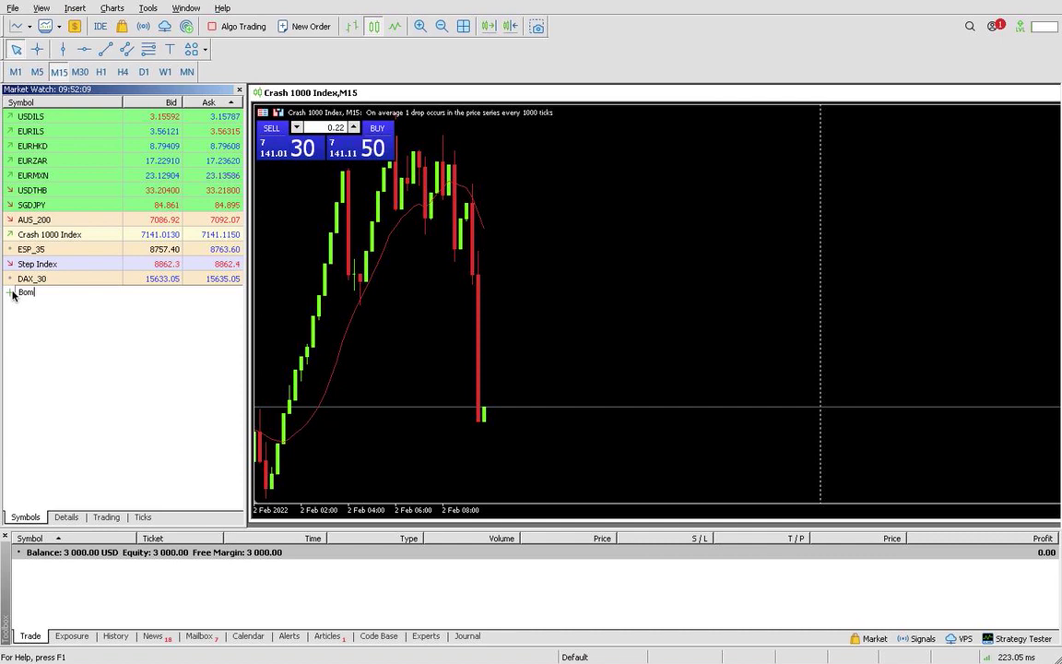
text(m 1000 Index)
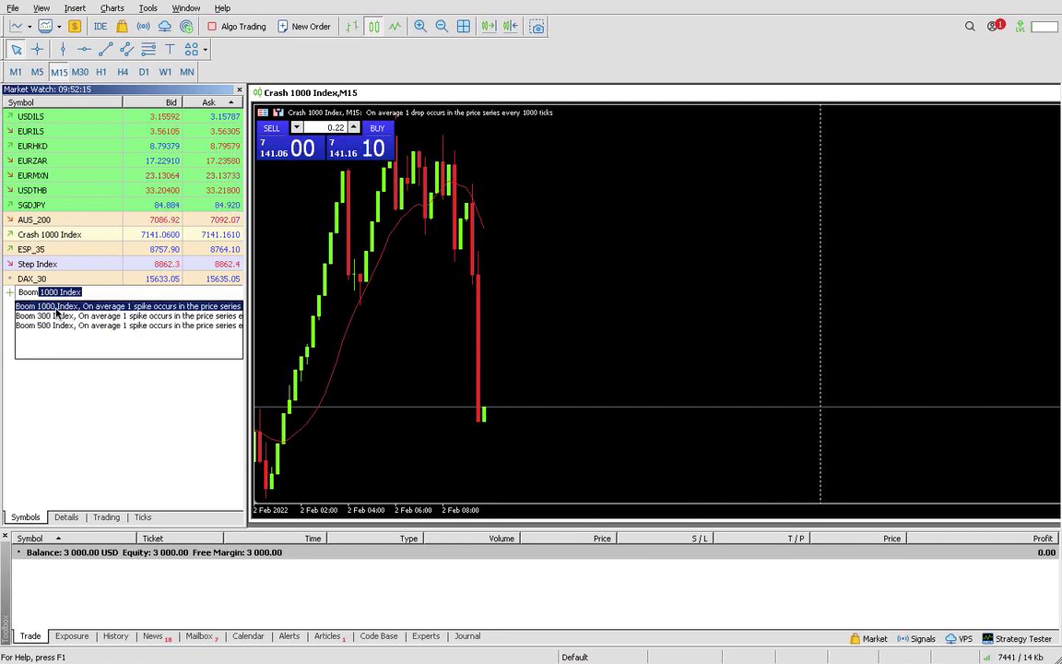
click(56, 307)
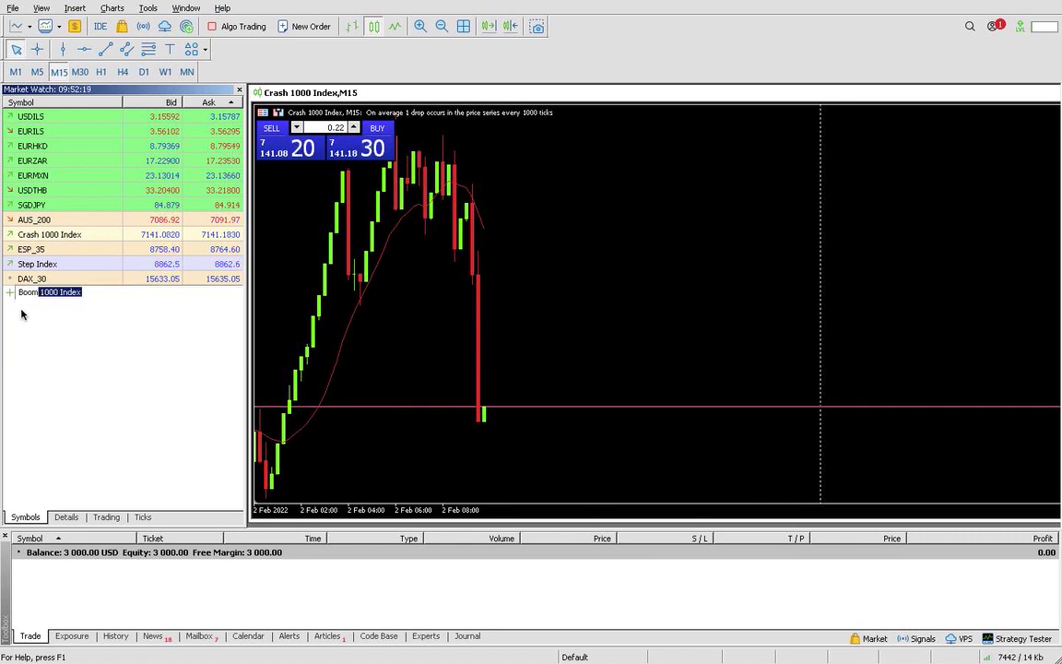
key(Return)
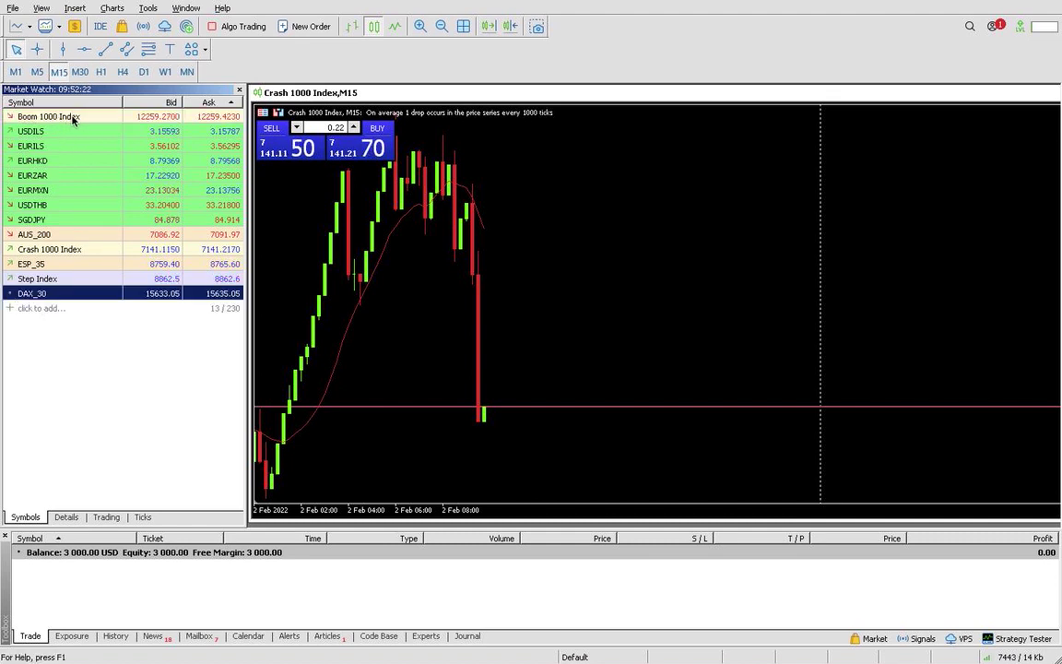
Try typing 'boom' again in the add-symbol row, then cancel and clear it
click(10, 311)
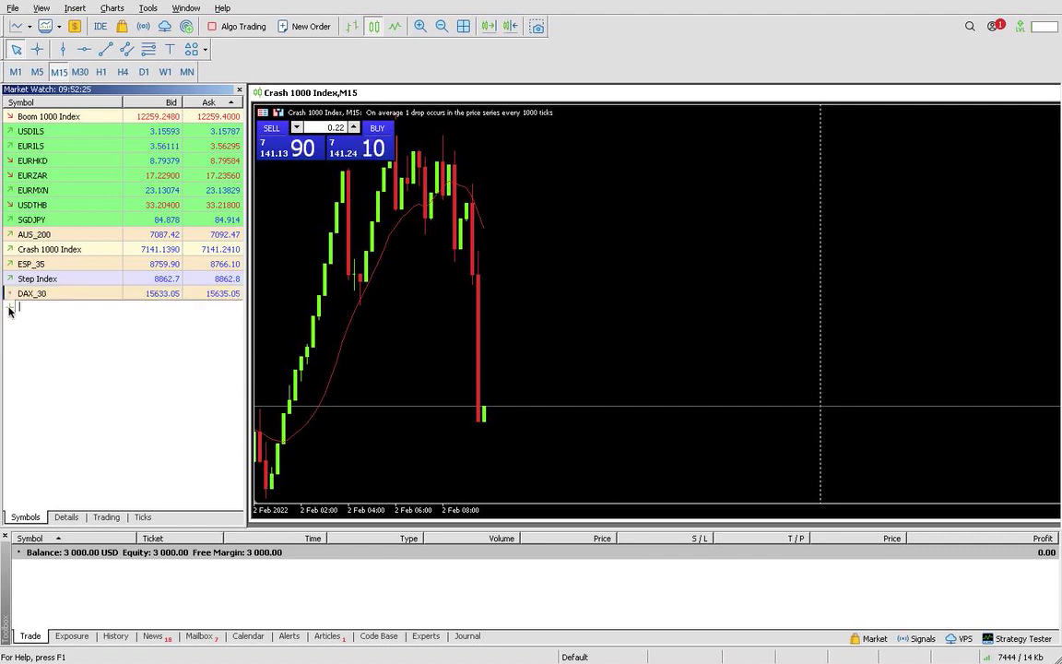
text(boom)
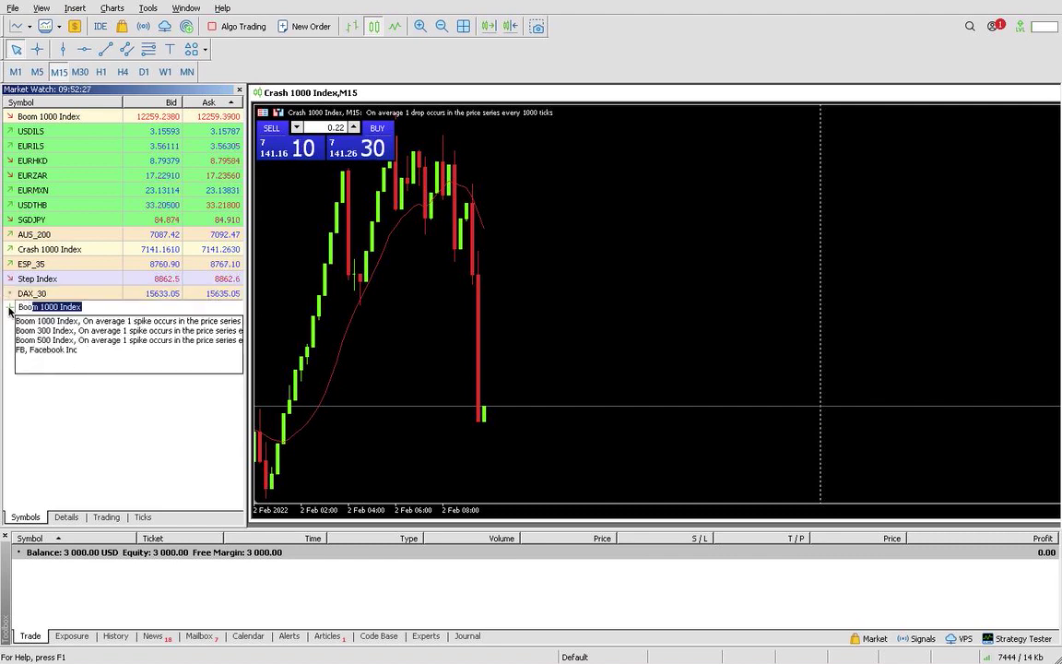
key(Escape)
key(BackSpace)
key(BackSpace)
key(BackSpace)
key(BackSpace)
key(BackSpace)
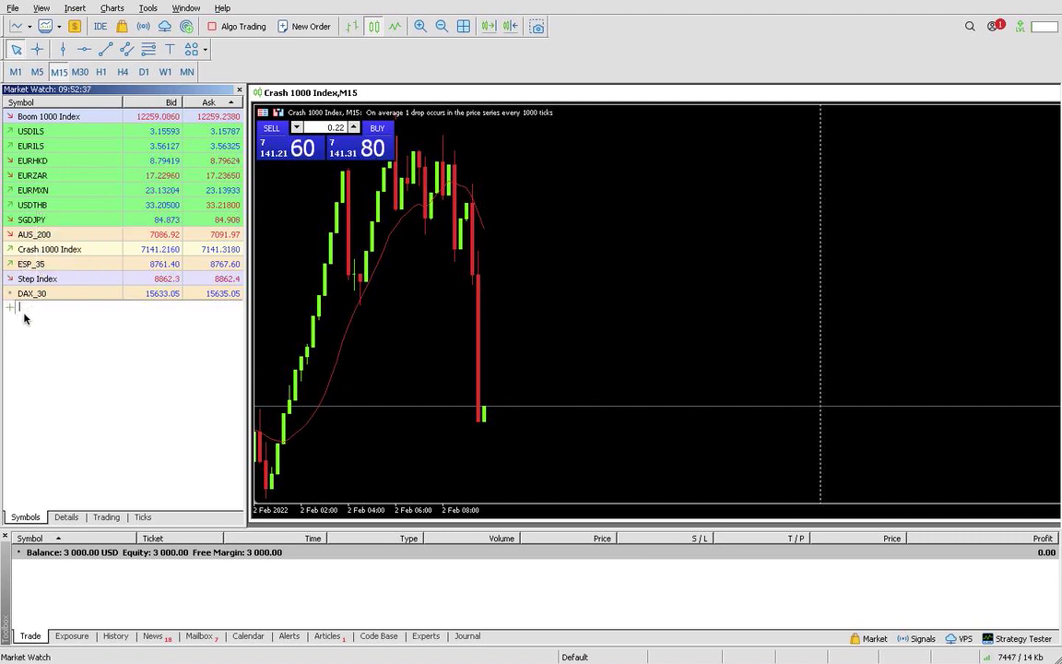
text(Boom)
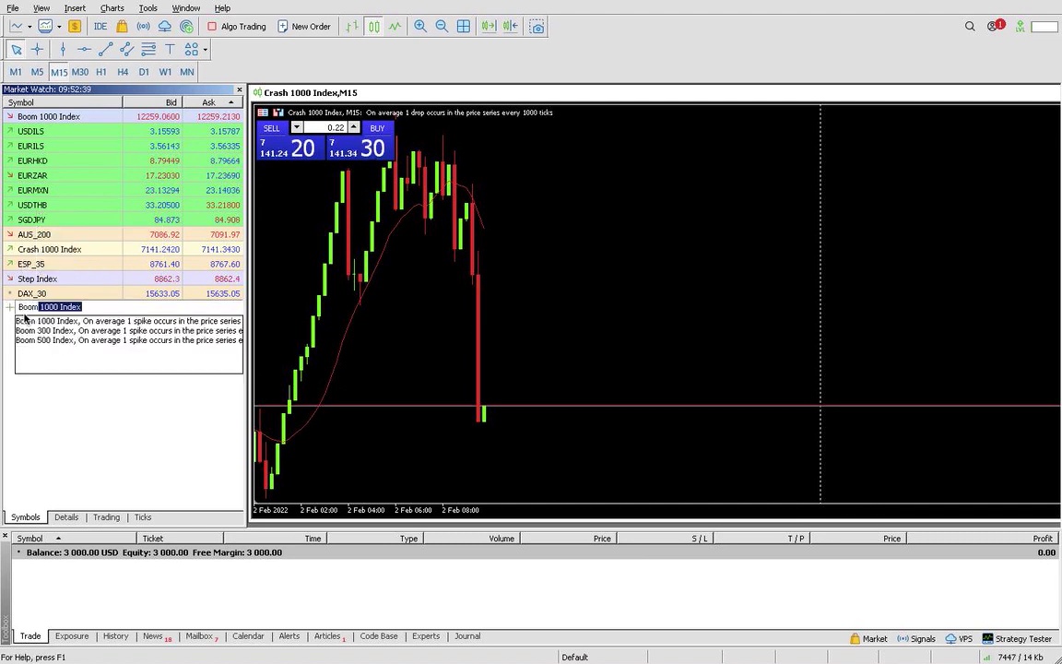
key(Escape)
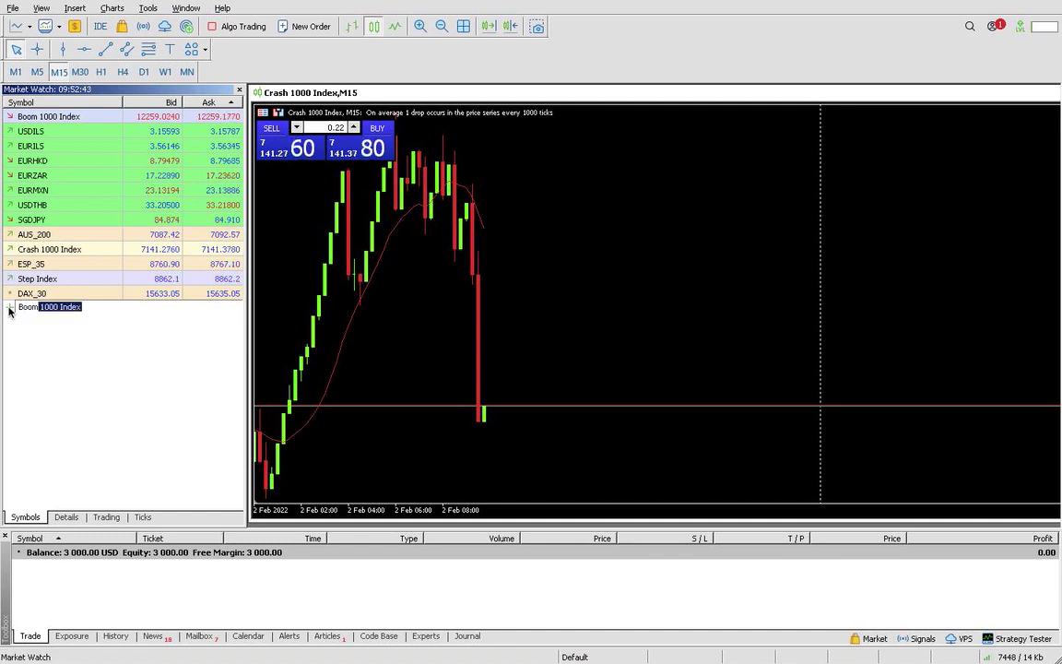
key(BackSpace)
key(BackSpace)
key(BackSpace)
key(BackSpace)
key(BackSpace)
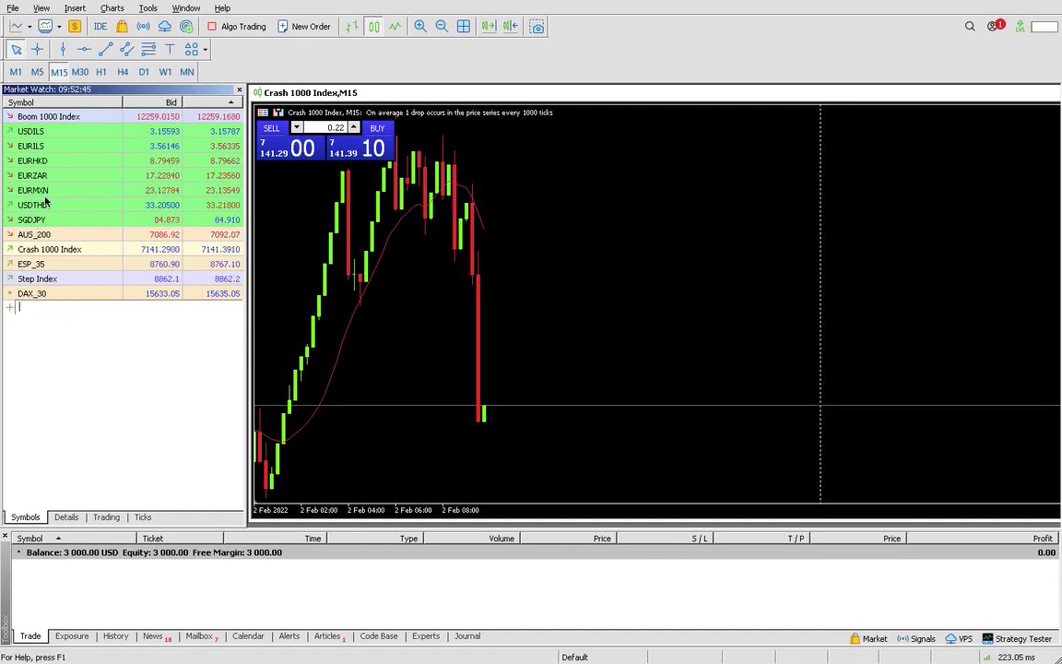
Hide all Market Watch symbols, leaving only Crash 1000 Index
right_click(157, 131)
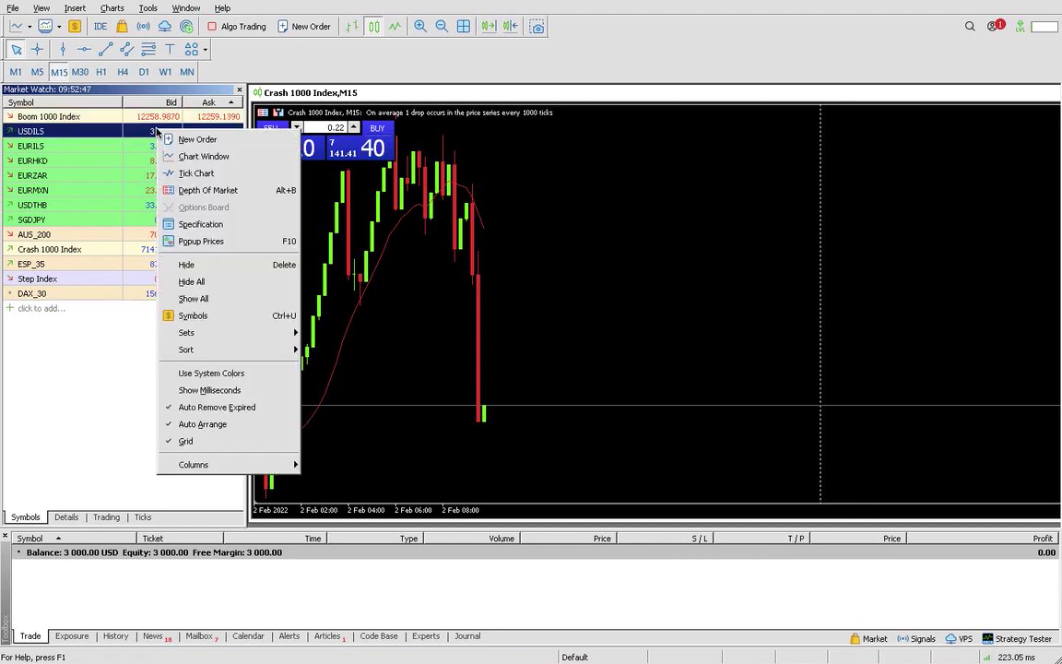
click(117, 149)
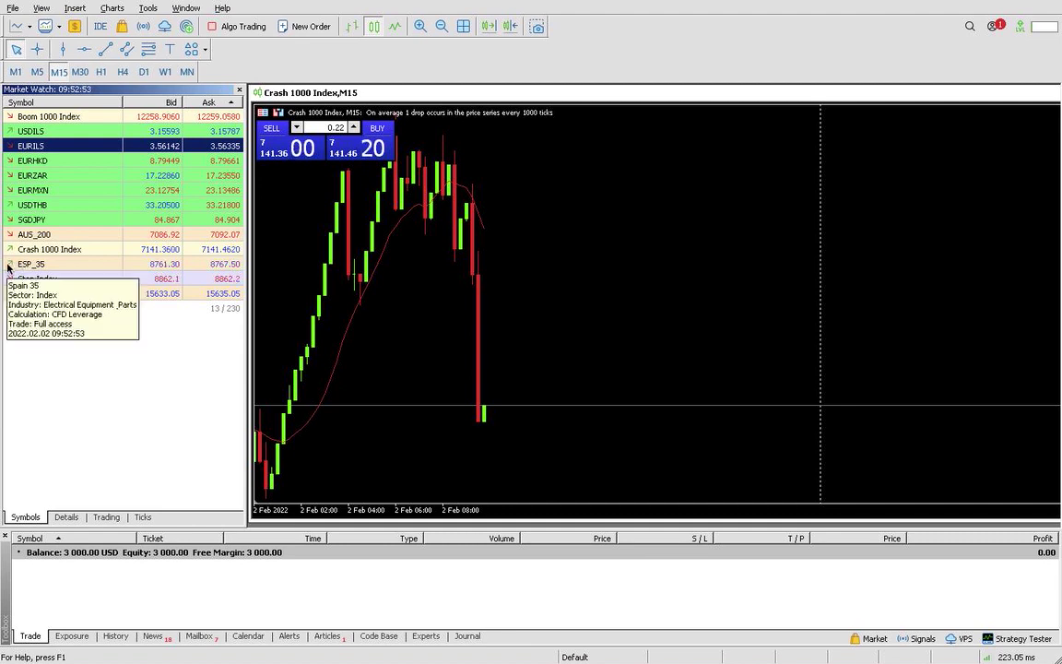
right_click(21, 264)
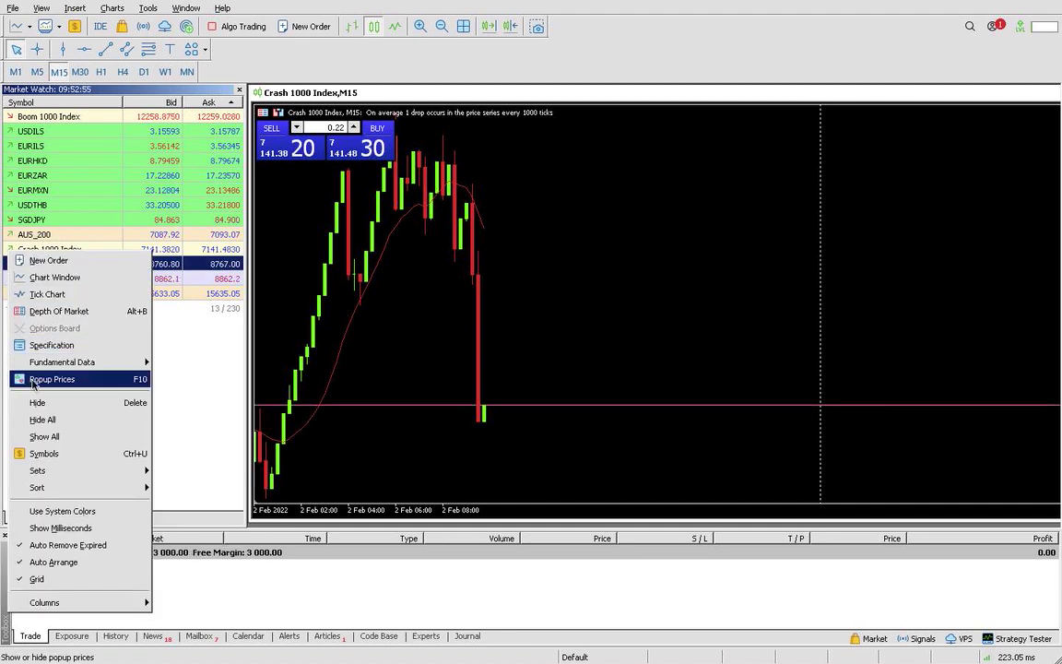
click(43, 421)
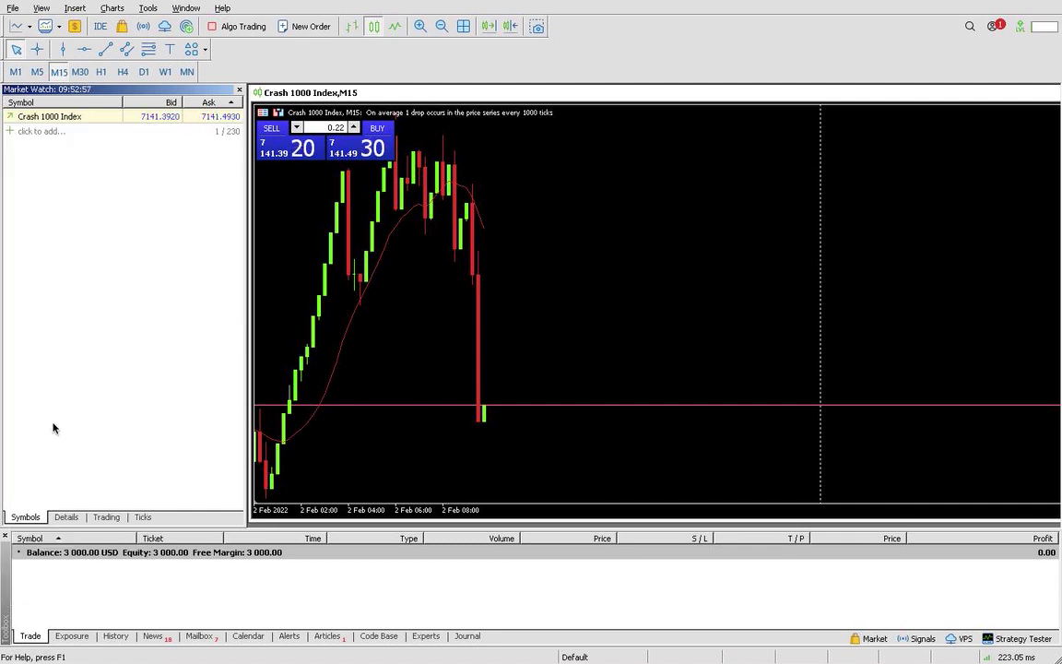
Add Boom 1000 Index back by typing 'boo' in the add-symbol row
click(13, 131)
text(b)
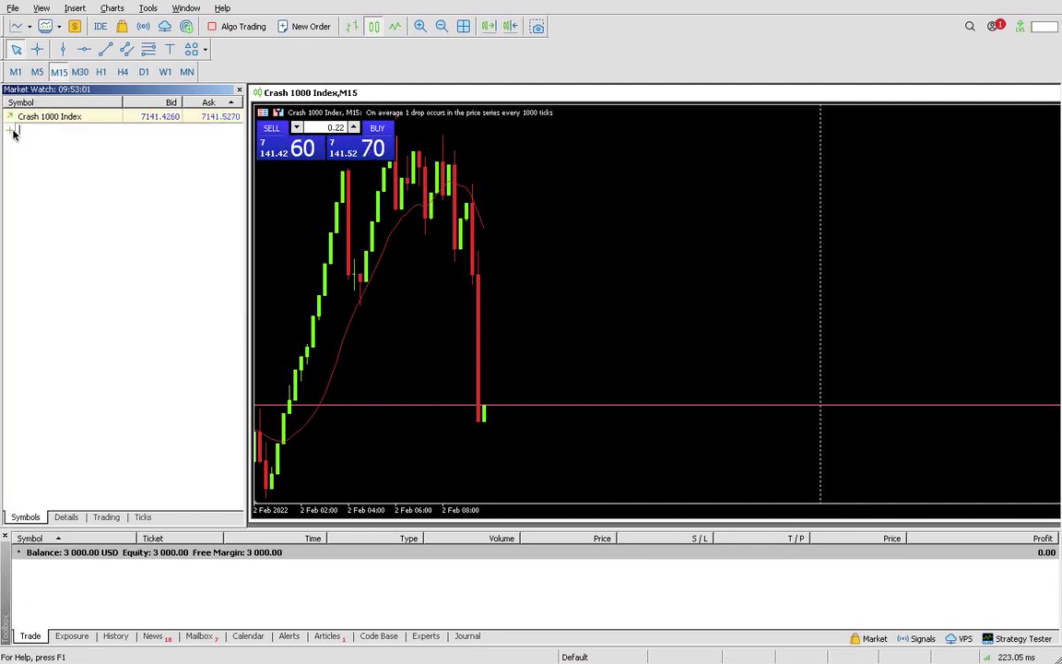
text(oo)
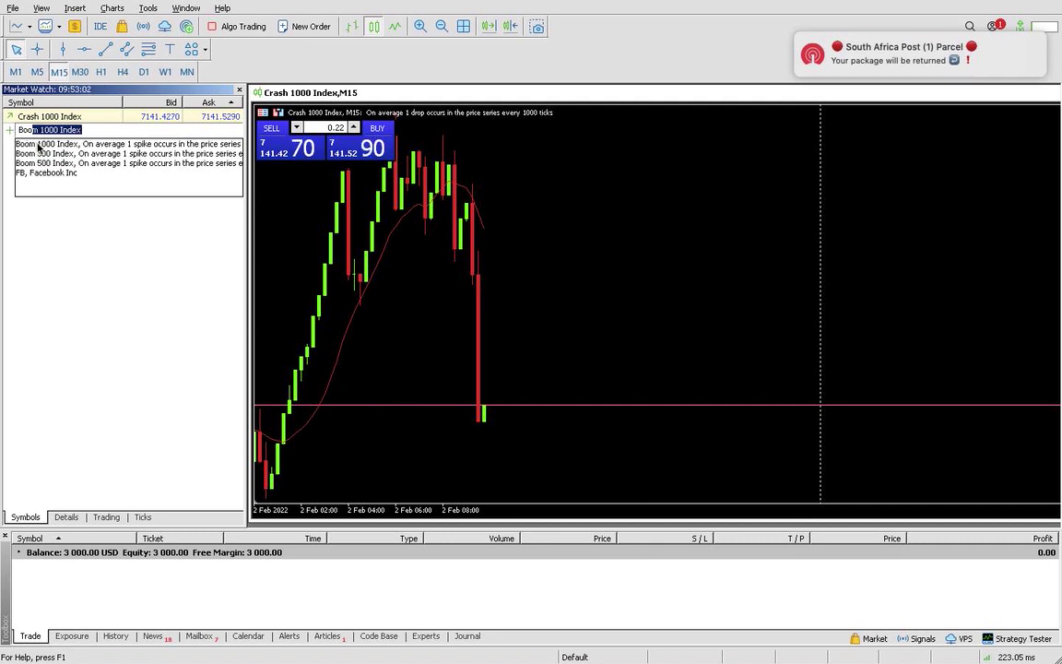
key(Escape)
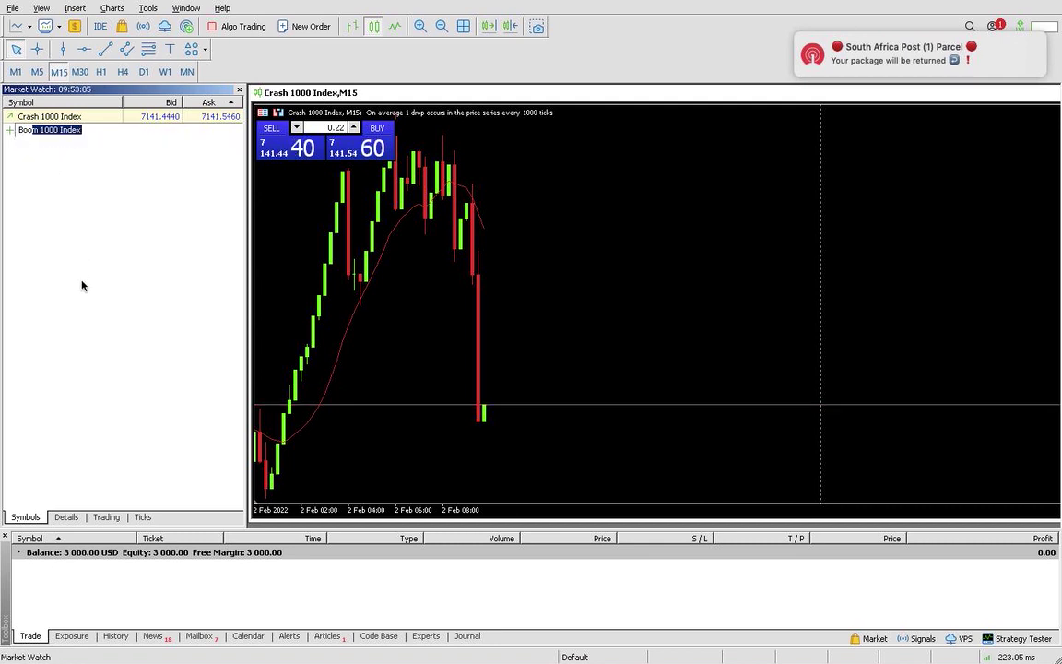
key(Return)
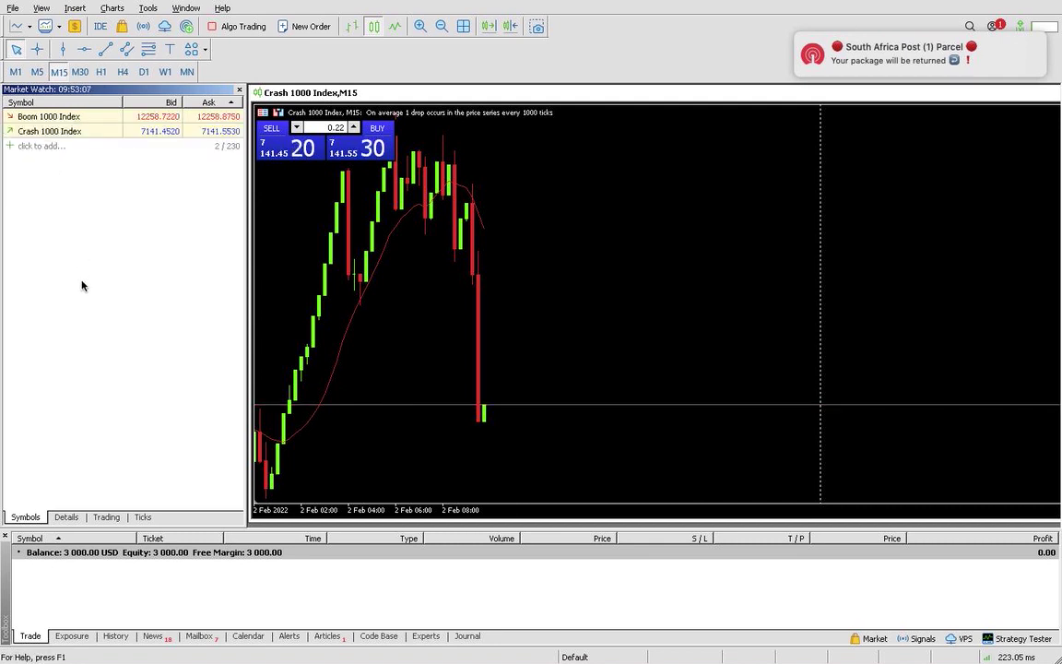
click(11, 146)
text(Boom 1000 Index)
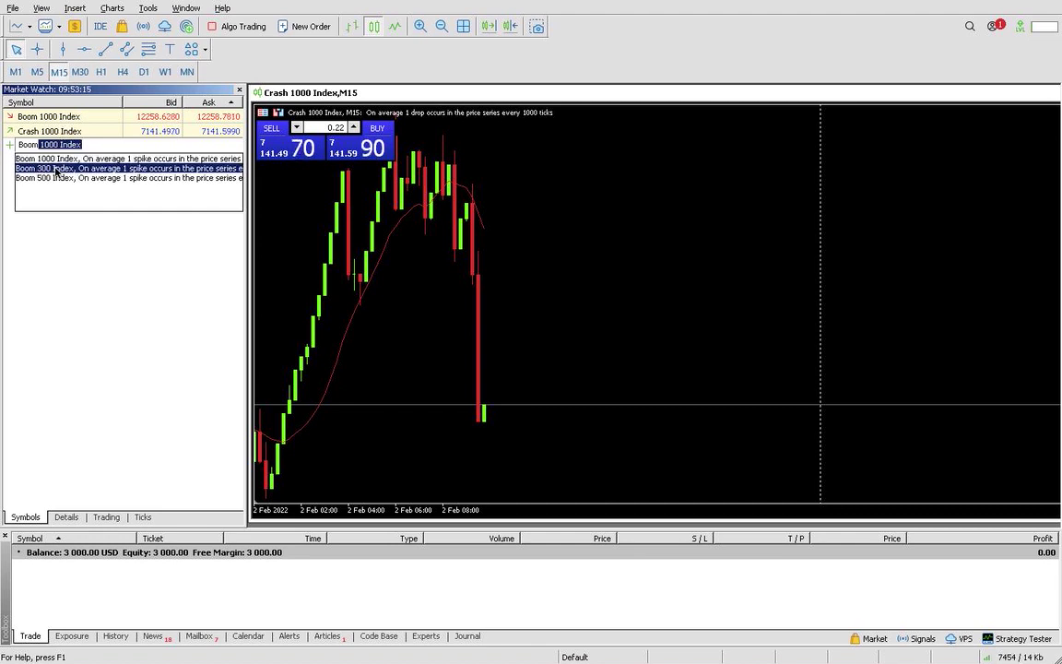
key(Return)
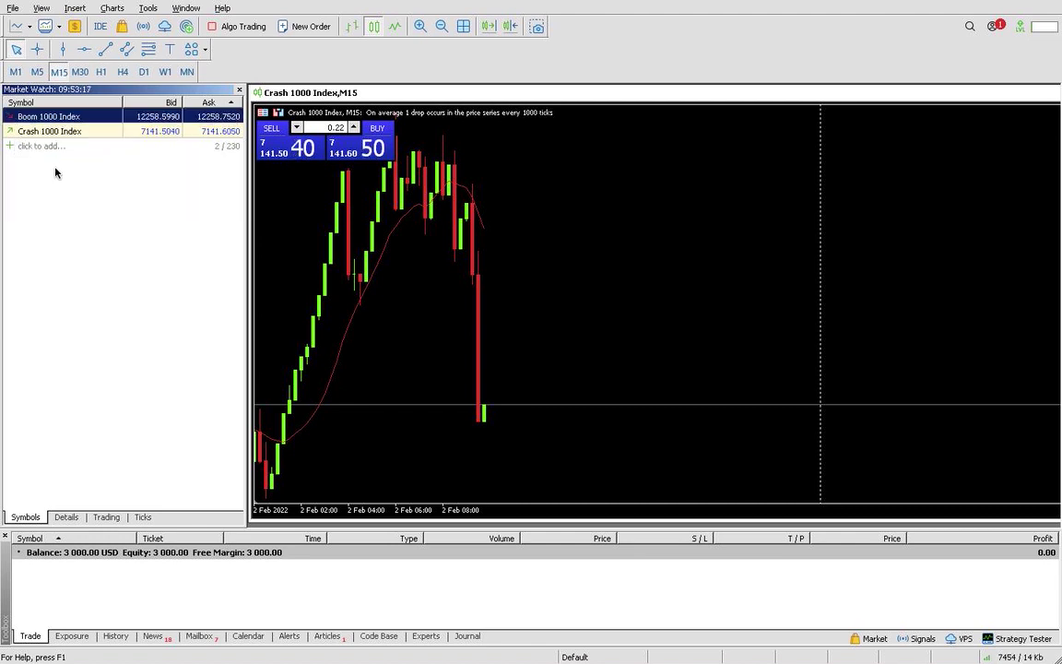
click(13, 170)
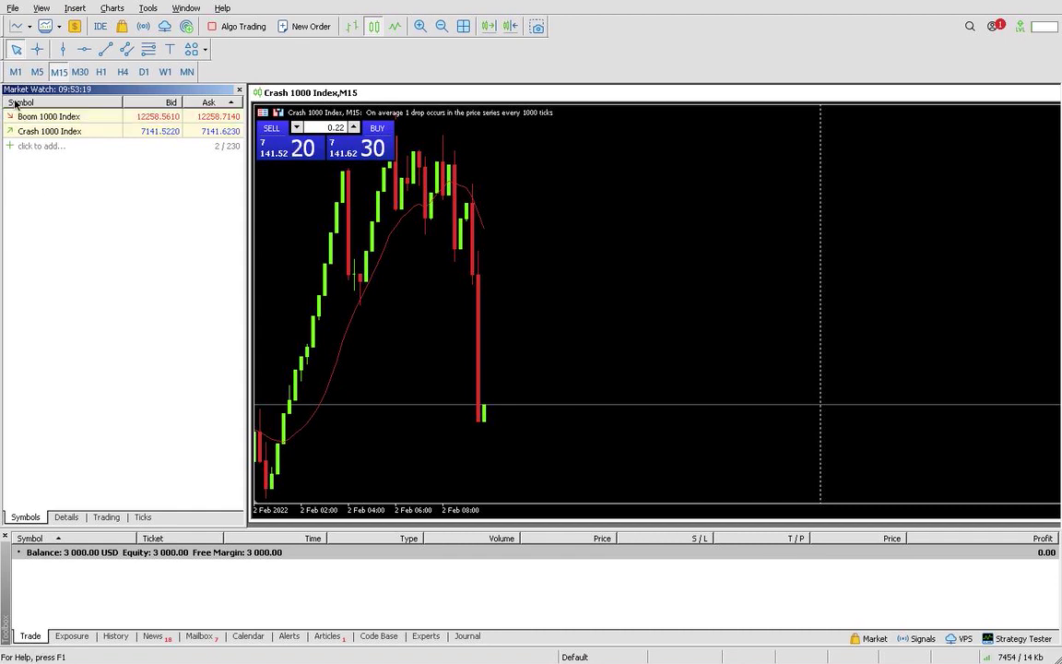
click(11, 146)
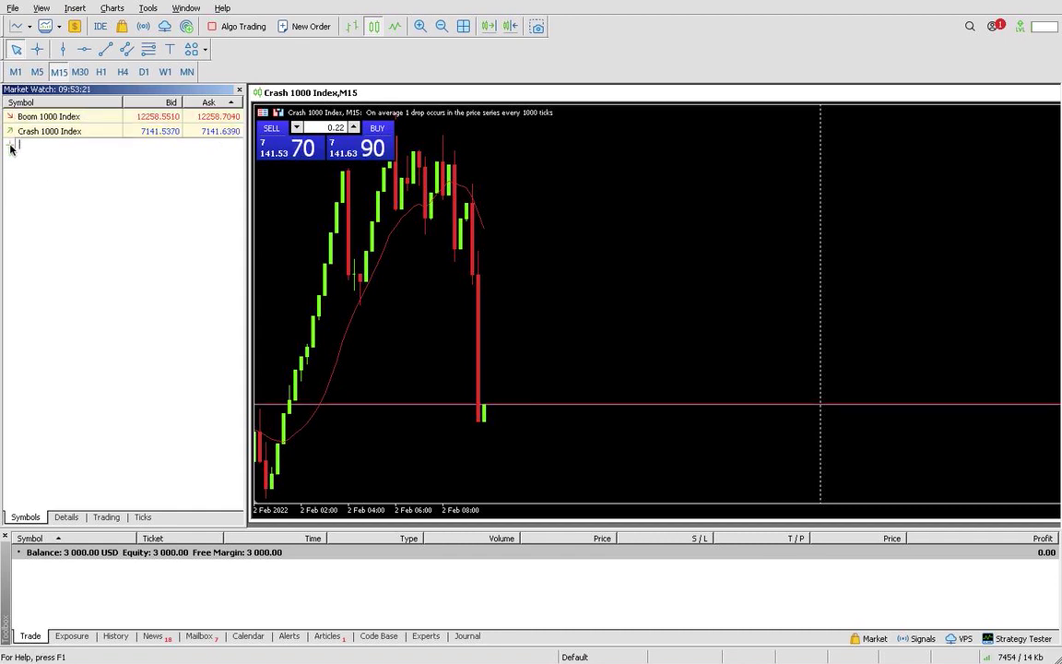
text(boom)
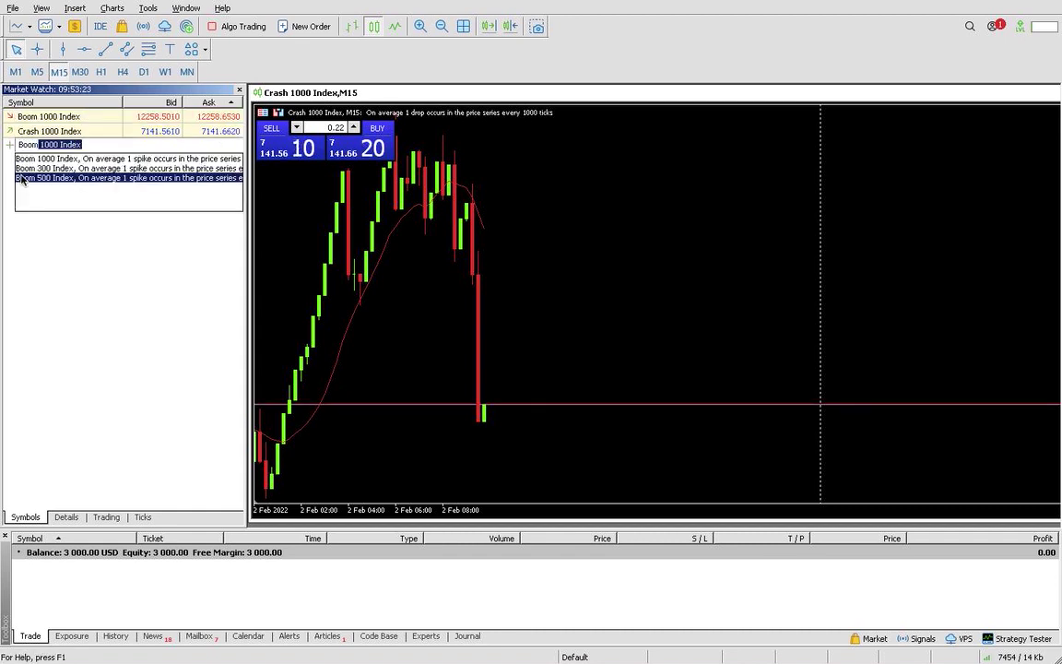